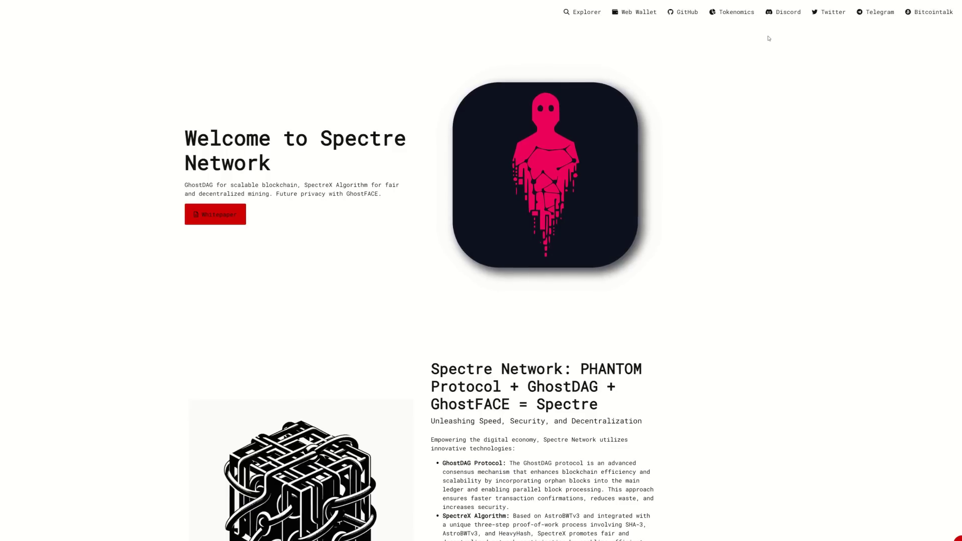
Step: Open the Spectre Network's GitHub page and view the latest release, v0.3.14, of the rusty-spectre repository
left_click(686, 14)
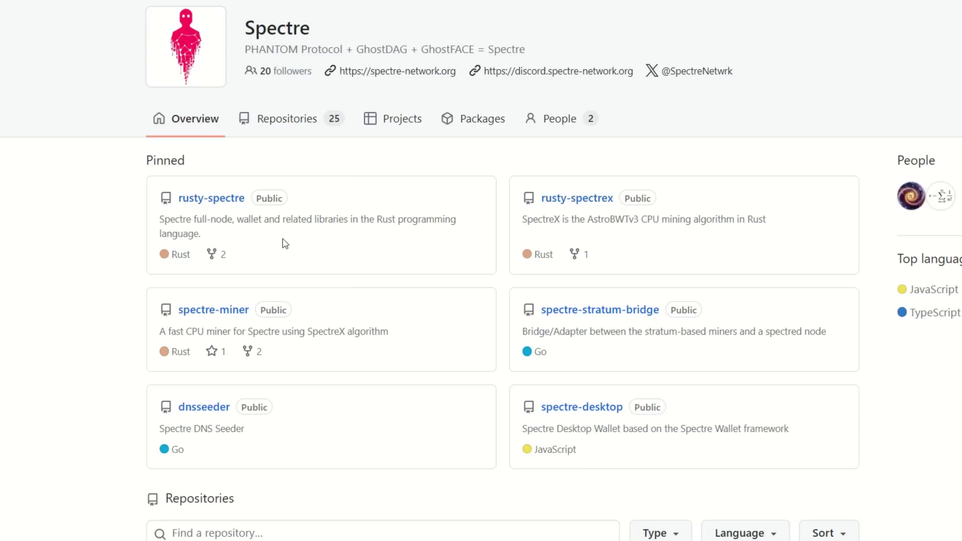
left_click(198, 204)
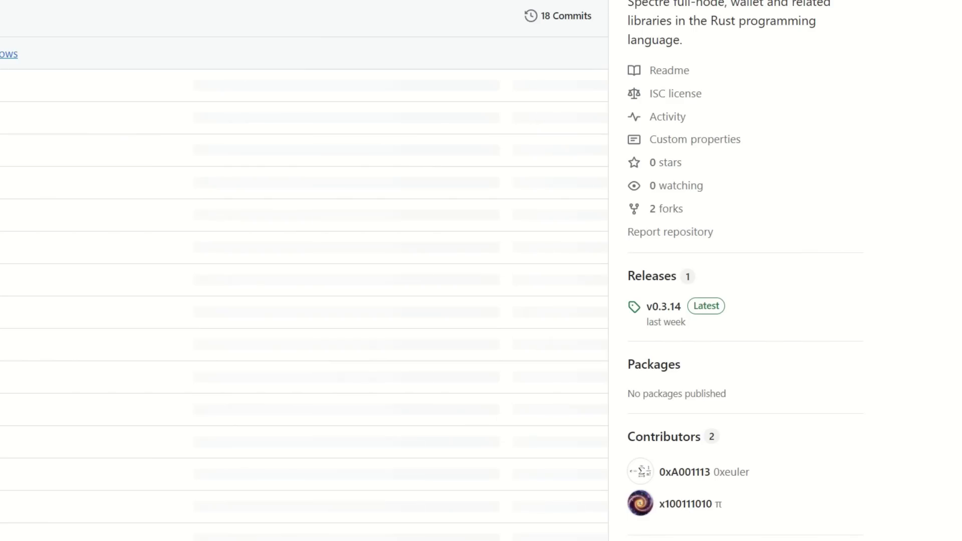
left_click(663, 307)
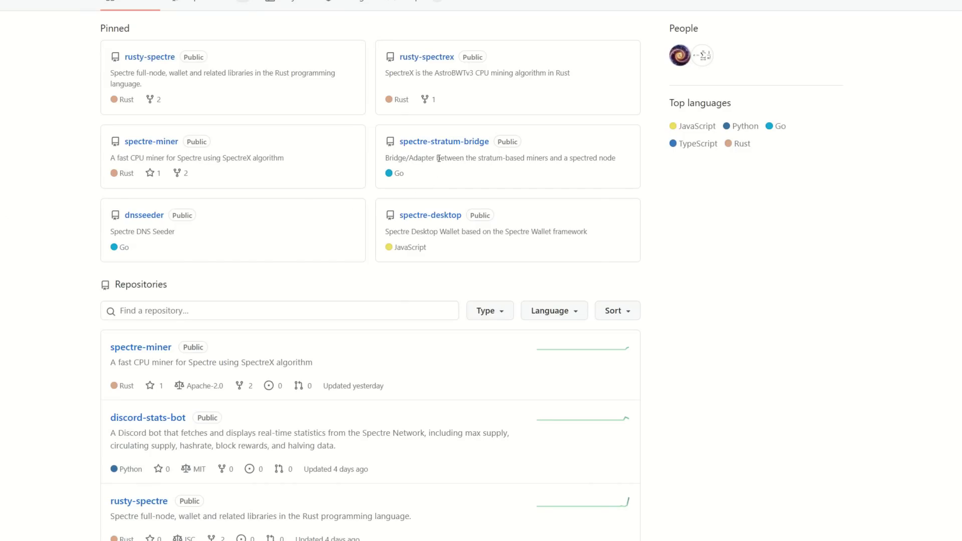
Step: Open the latest release, v0.3.15, of the pinned spectre-stratum-bridge repository
left_click(441, 144)
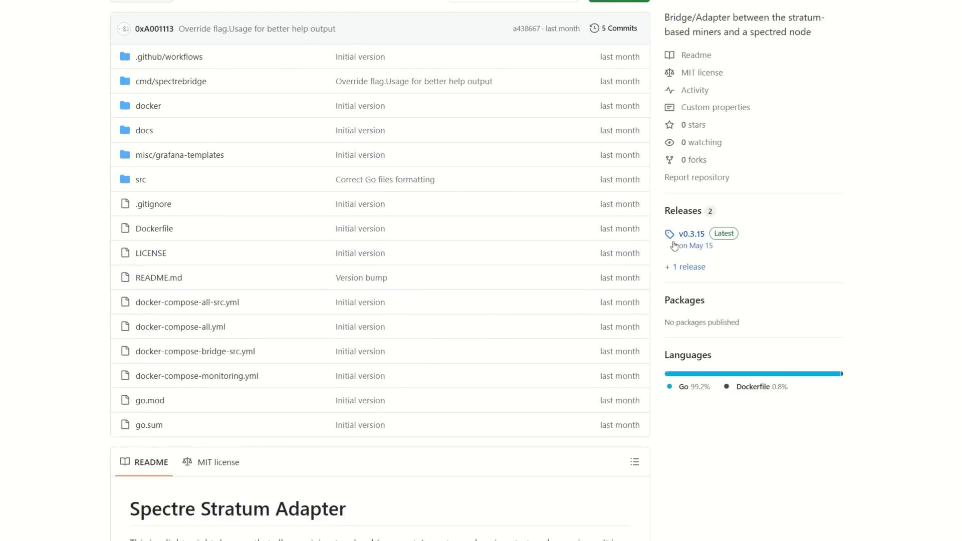
left_click(690, 235)
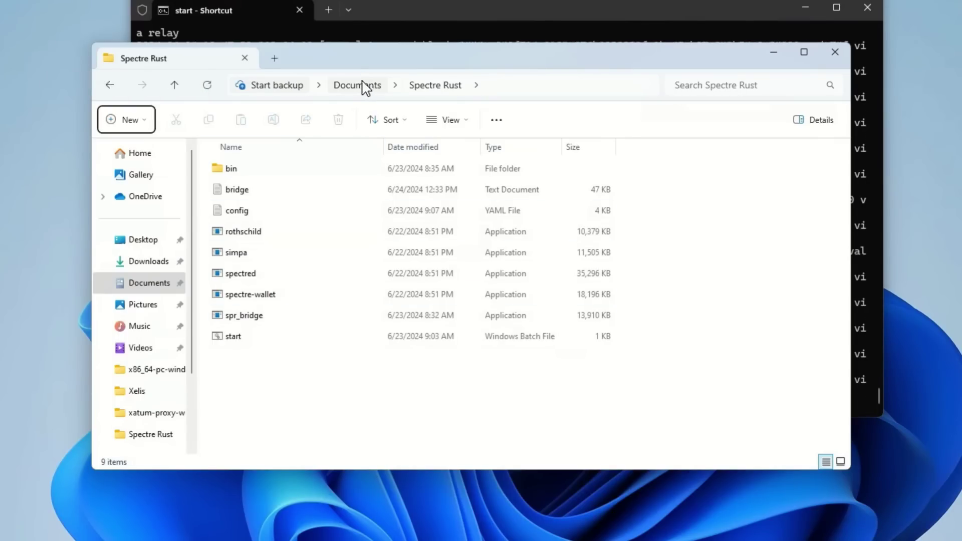
Step: Switch to File Explorer and open the Spectre Rust folder from within Documents
left_click(363, 86)
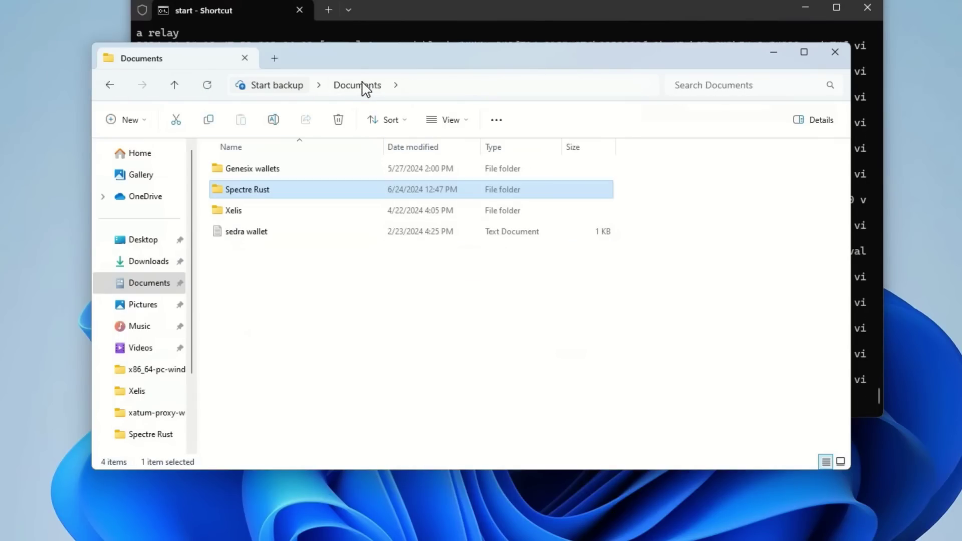
double_click(257, 193)
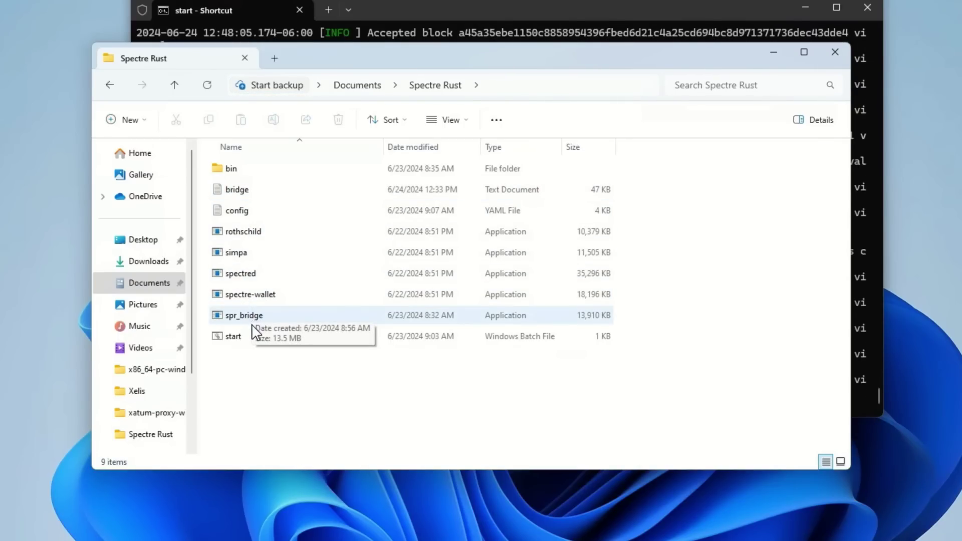
right_click(255, 370)
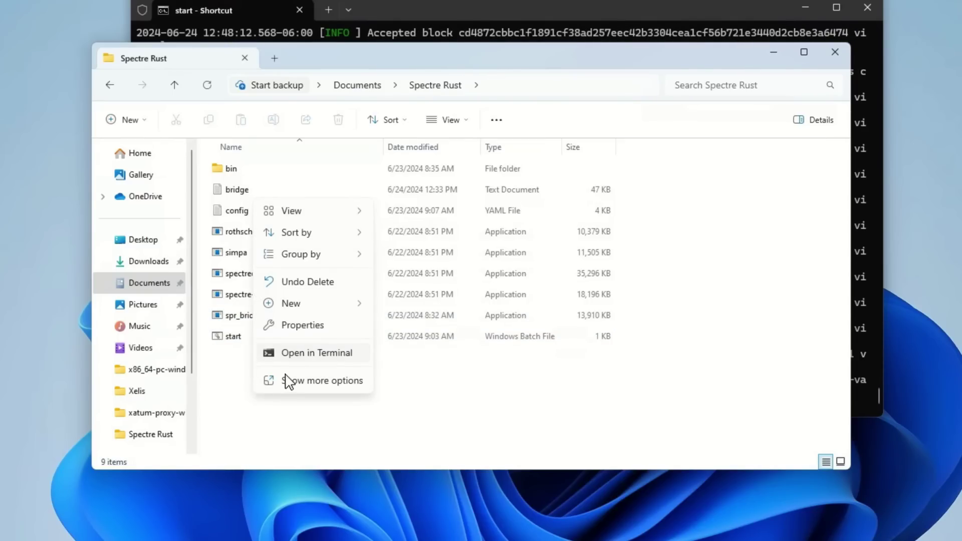
mouse_move(302, 312)
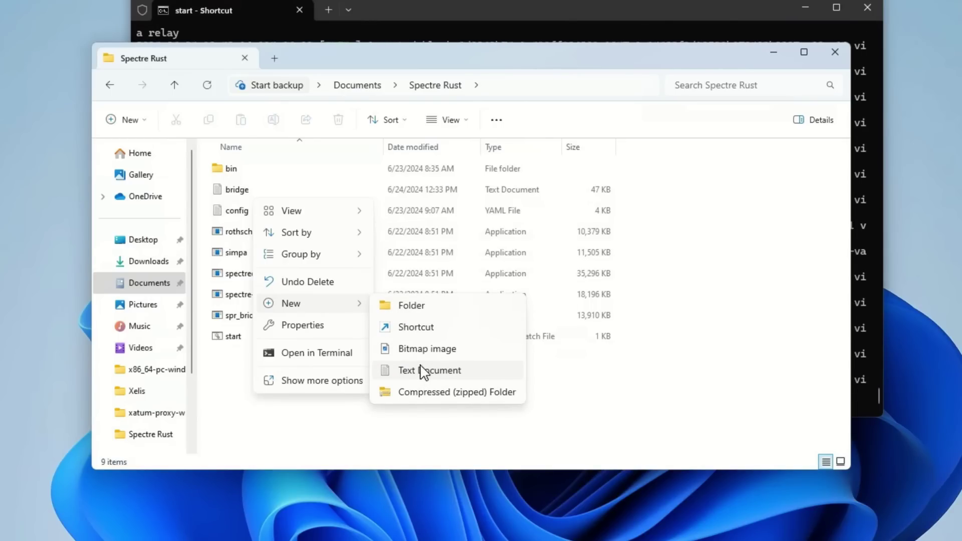
left_click(211, 378)
Step: Open the start batch file from the Spectre Rust folder in Notepad to review its contents
left_click(233, 343)
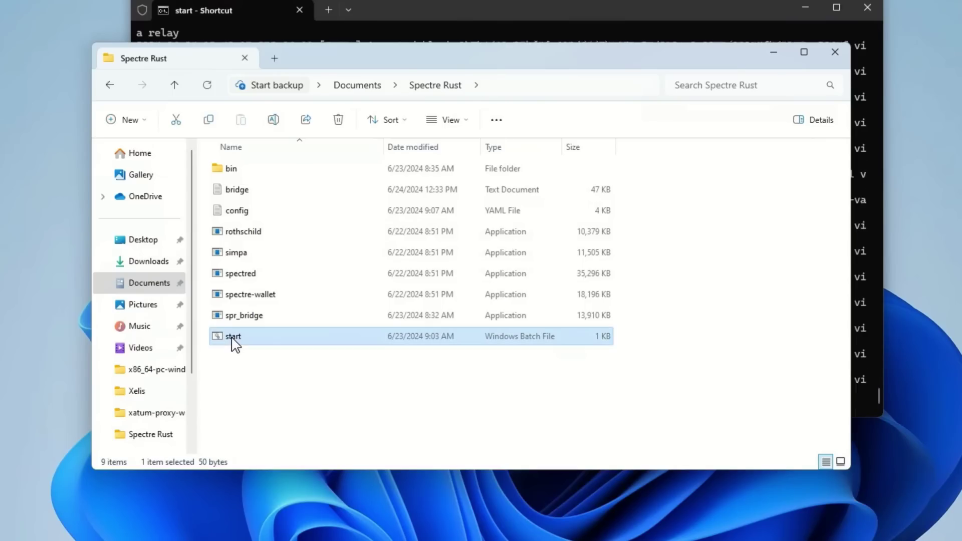
right_click(232, 340)
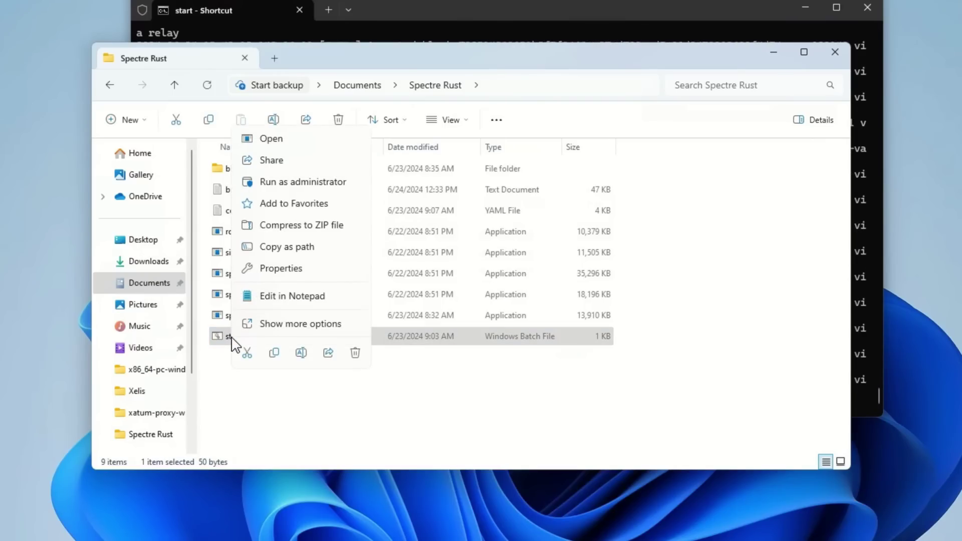
left_click(284, 296)
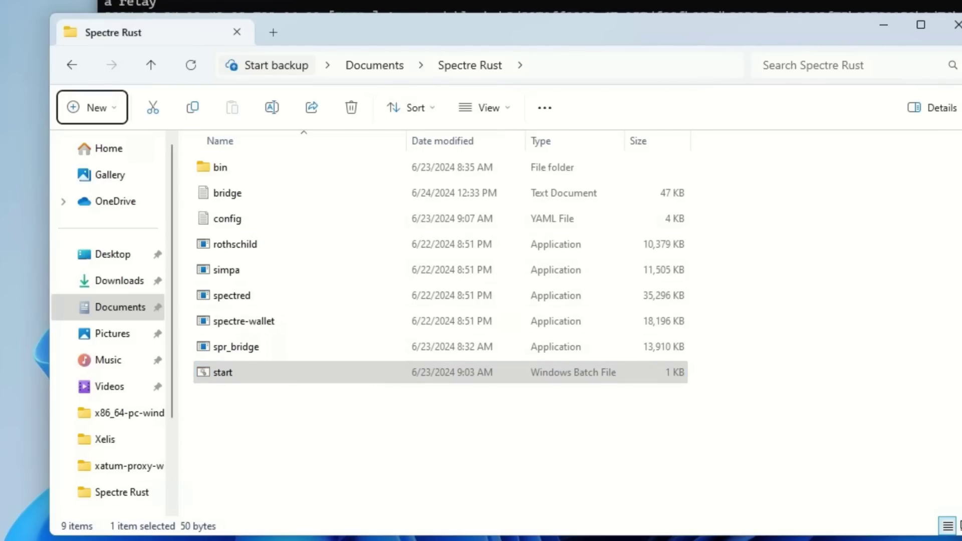
key("alt+Tab")
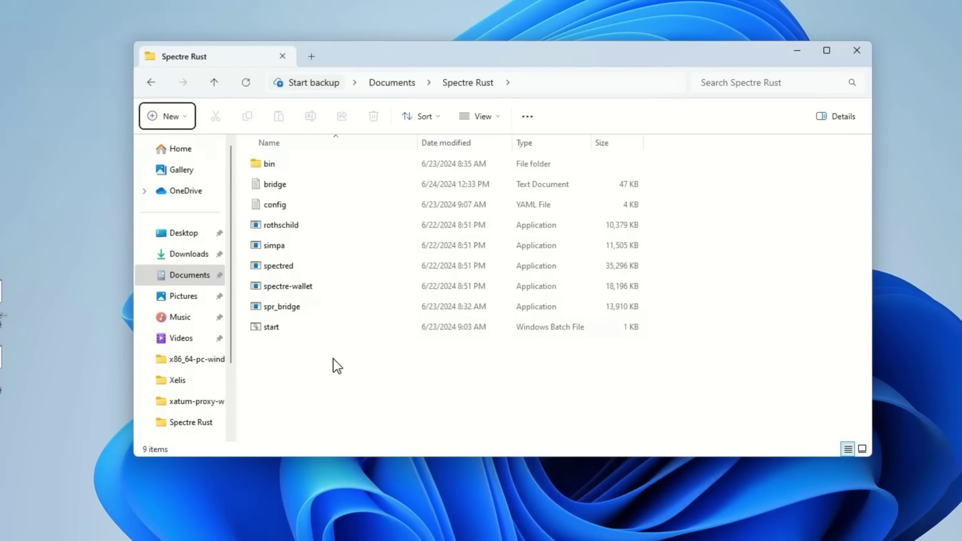
Step: Open the config YAML file from the Spectre Rust folder in Notepad
mouse_move(305, 314)
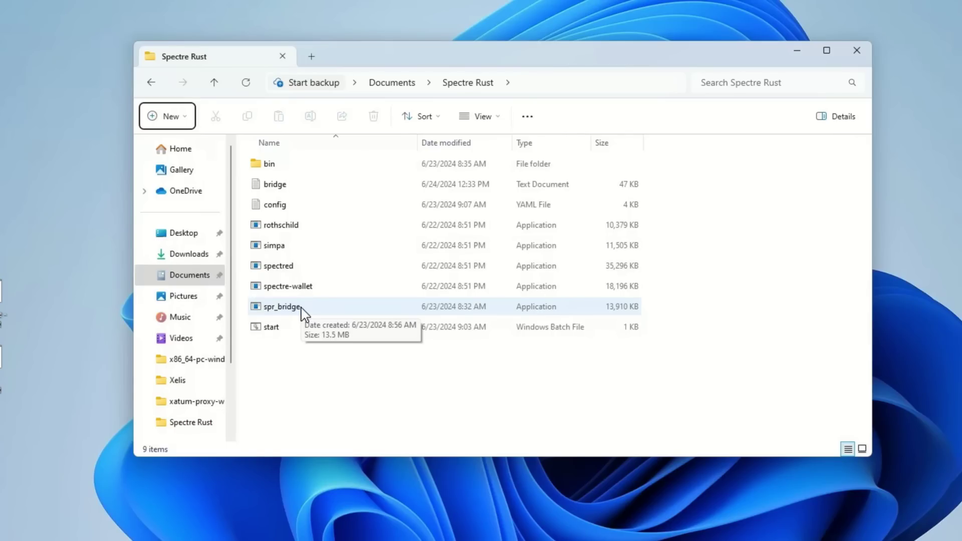
left_click(276, 209)
right_click(276, 209)
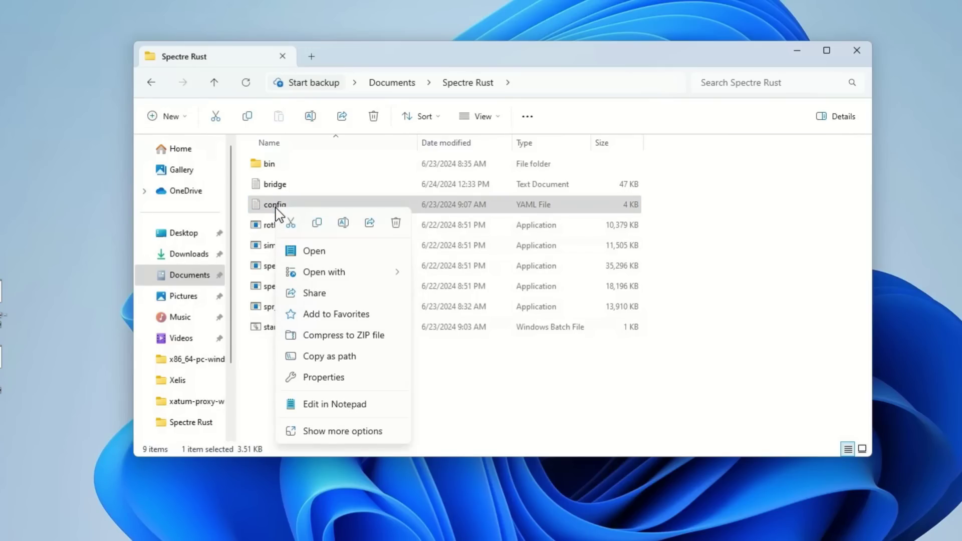
left_click(331, 404)
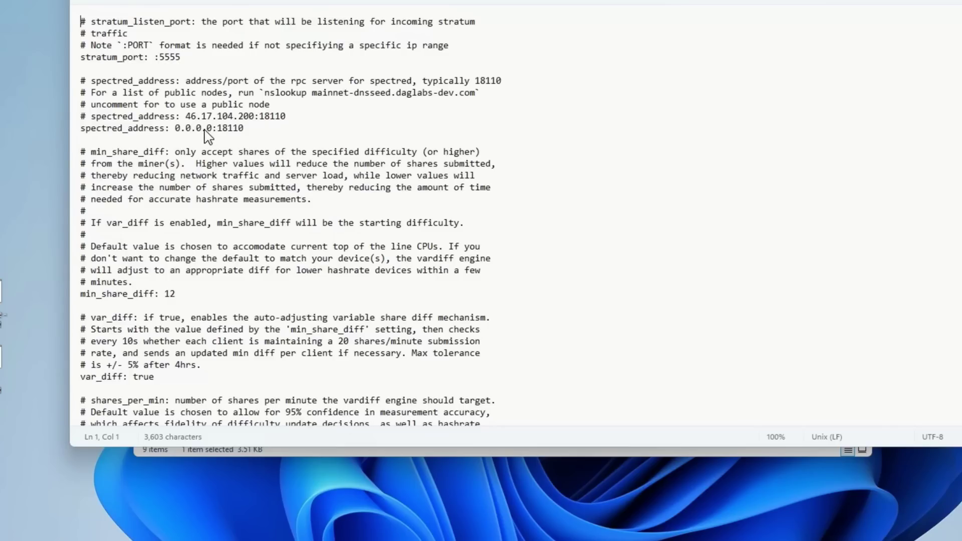
Step: Examine the spectred_address, difficulty and shares_per_min settings in the config file, and close it
left_click_drag(214, 131, 175, 131)
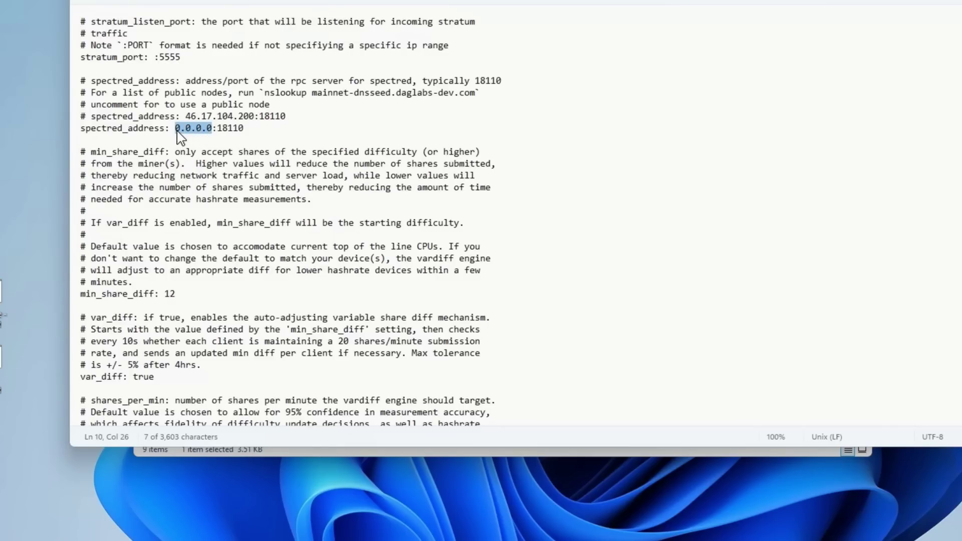
left_click(209, 143)
scroll(328, 213, "down", 2)
scroll(328, 213, "down", 5)
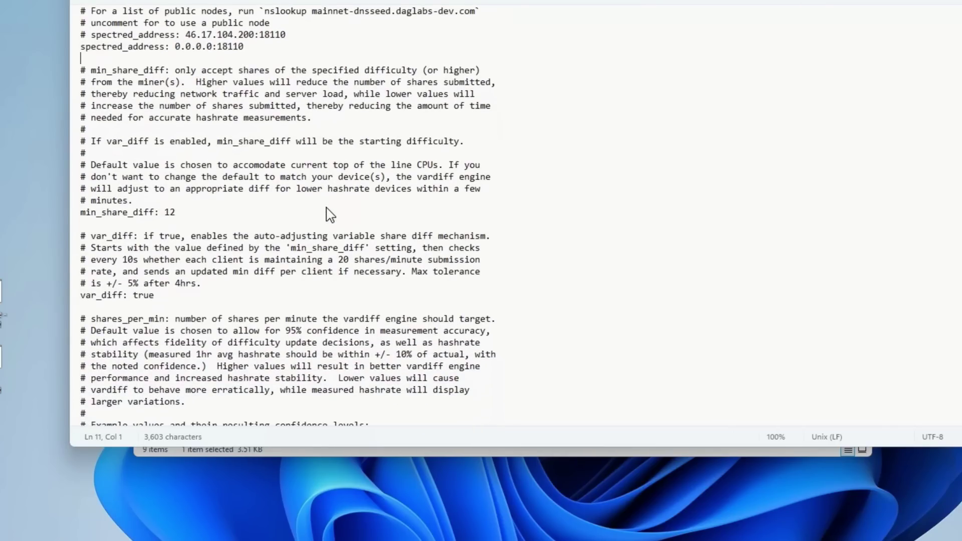
scroll(328, 213, "down", 2)
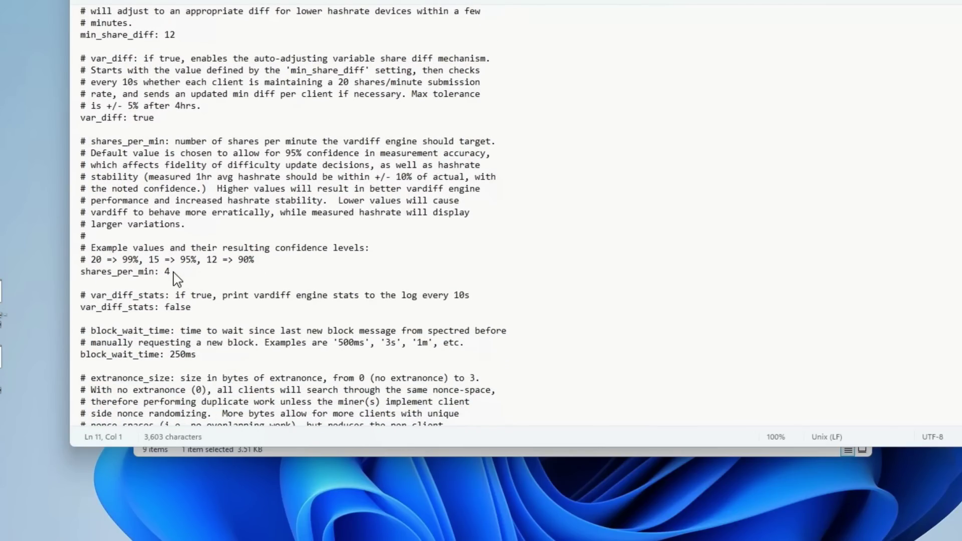
left_click(173, 272)
left_click(947, 1)
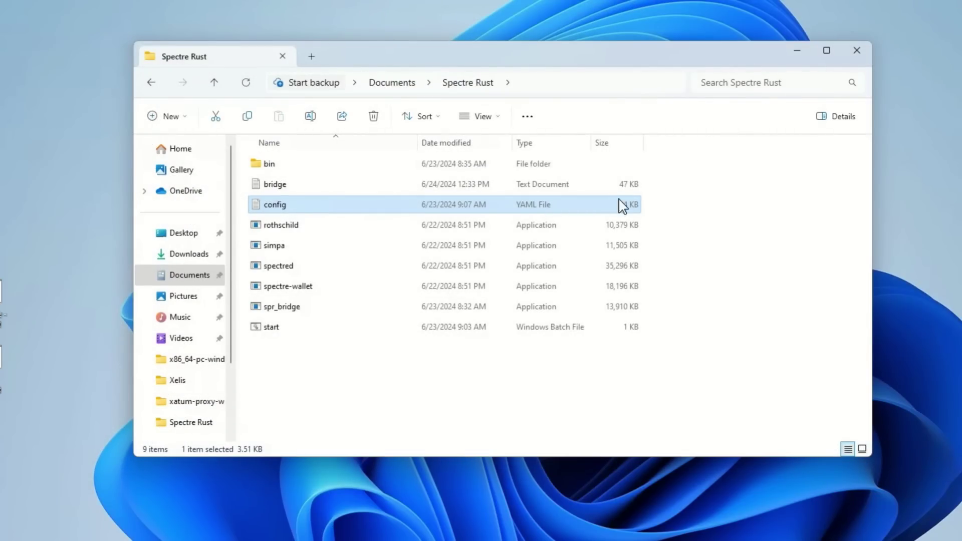
Step: Select the spr_bridge application and bring its running console window to the front
left_click(292, 313)
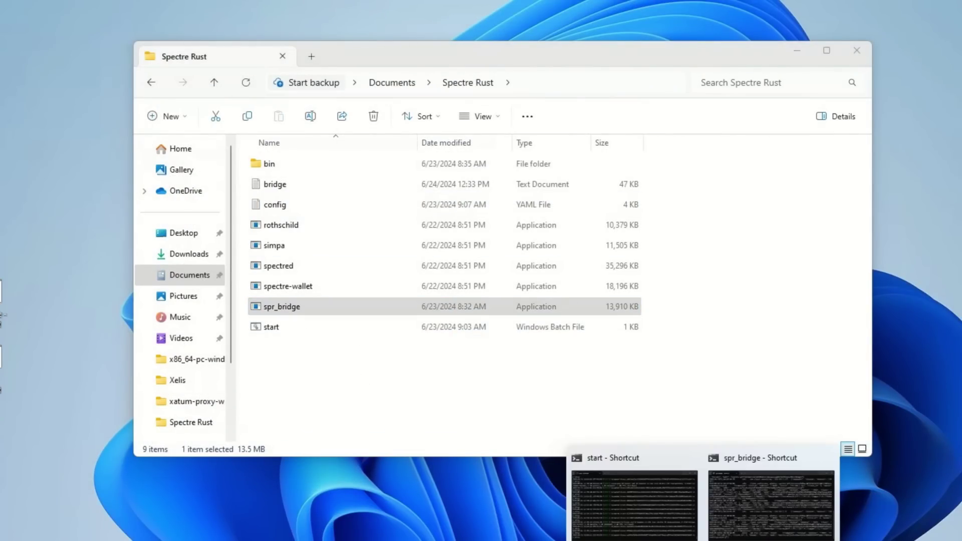
left_click(741, 521)
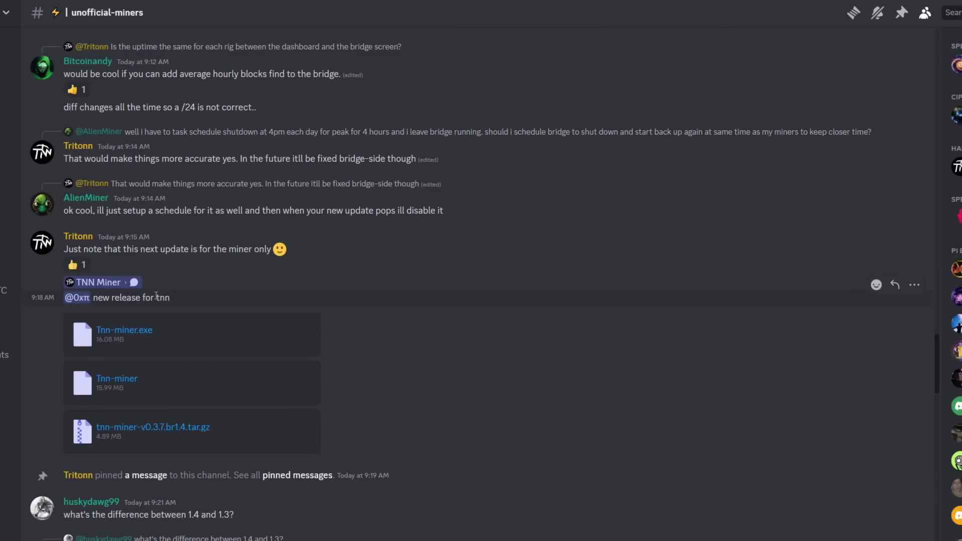
Step: In Discord's unofficial-miners channel, jump to the pinned message that contains the new TNN miner release files
left_click(902, 15)
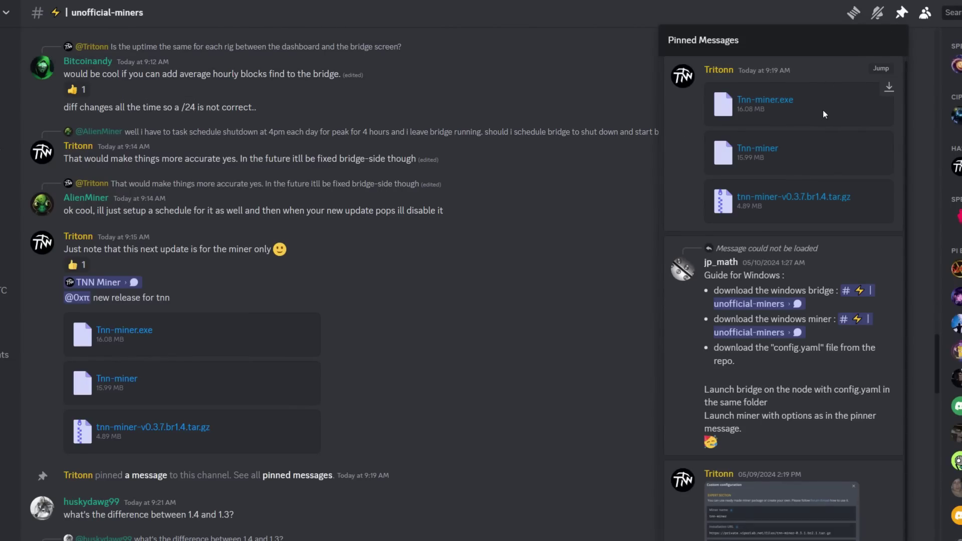
left_click(882, 71)
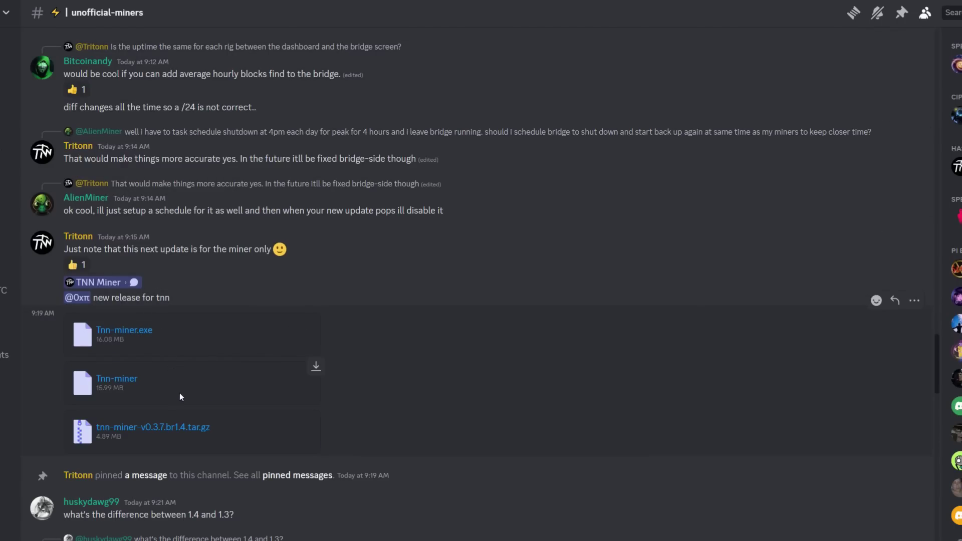
right_click(161, 426)
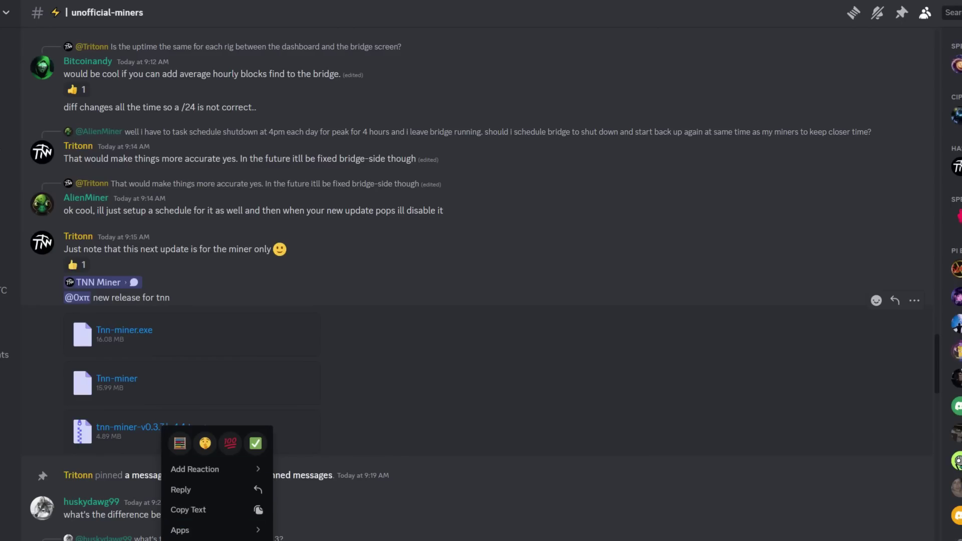
left_click(429, 392)
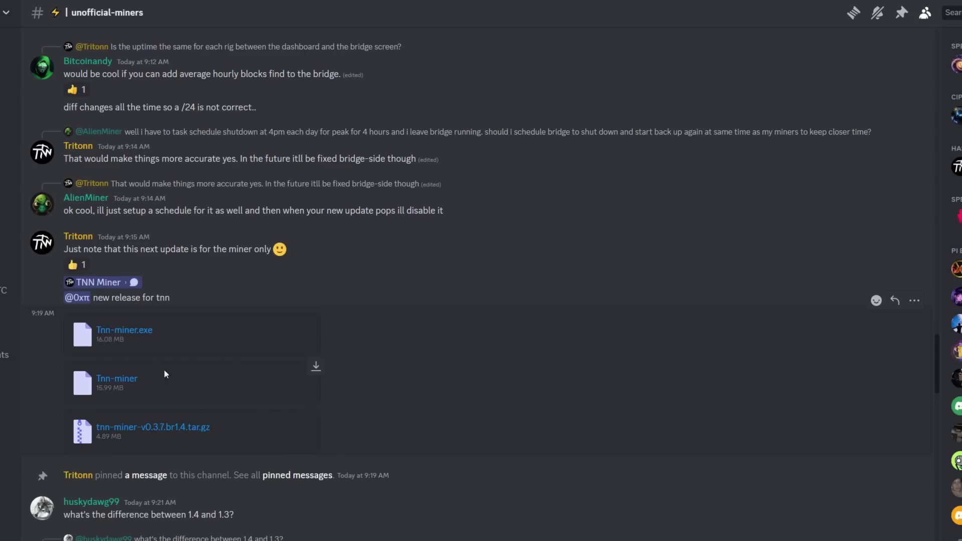
Step: Download Tnn-miner.exe from the release message, accepting the risk, and save it as Tnn-miner in Downloads
left_click(123, 333)
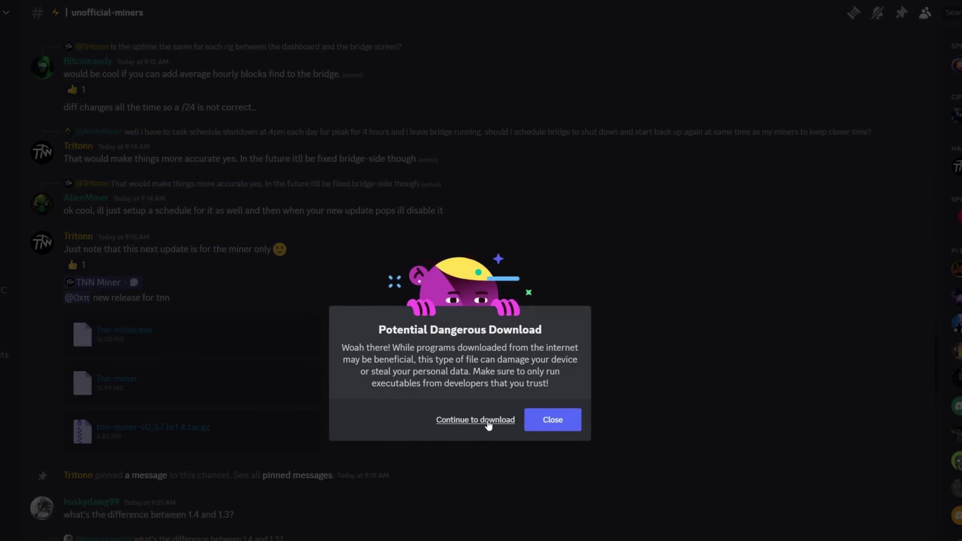
left_click(475, 420)
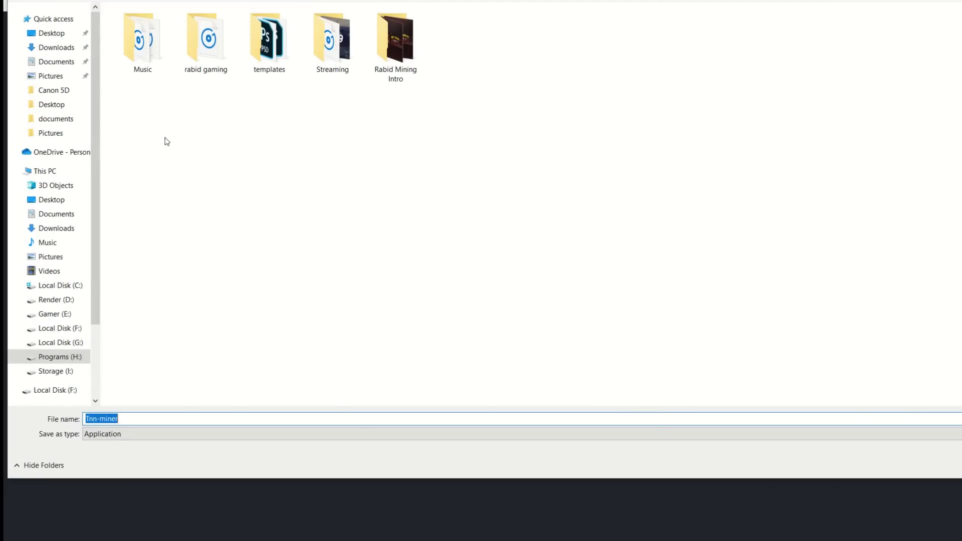
left_click(56, 47)
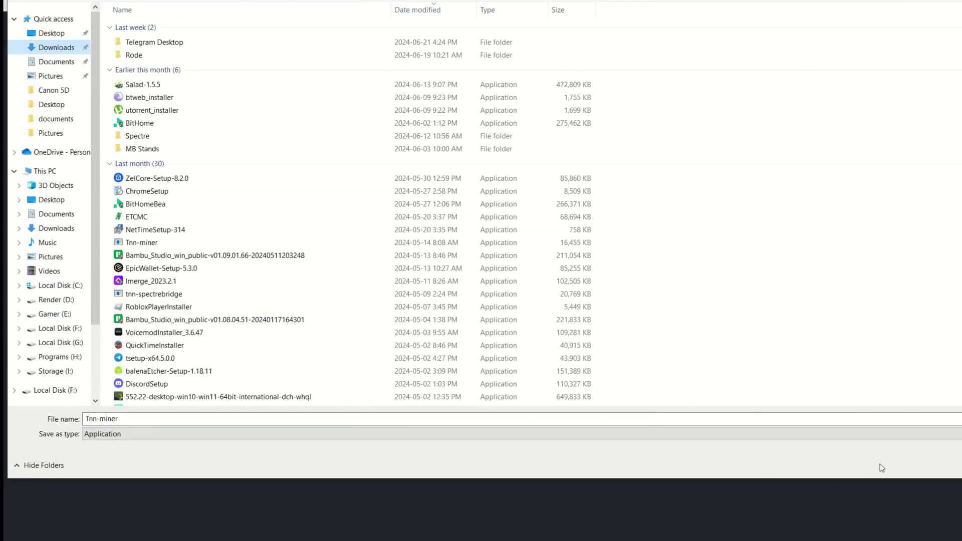
left_click(936, 457)
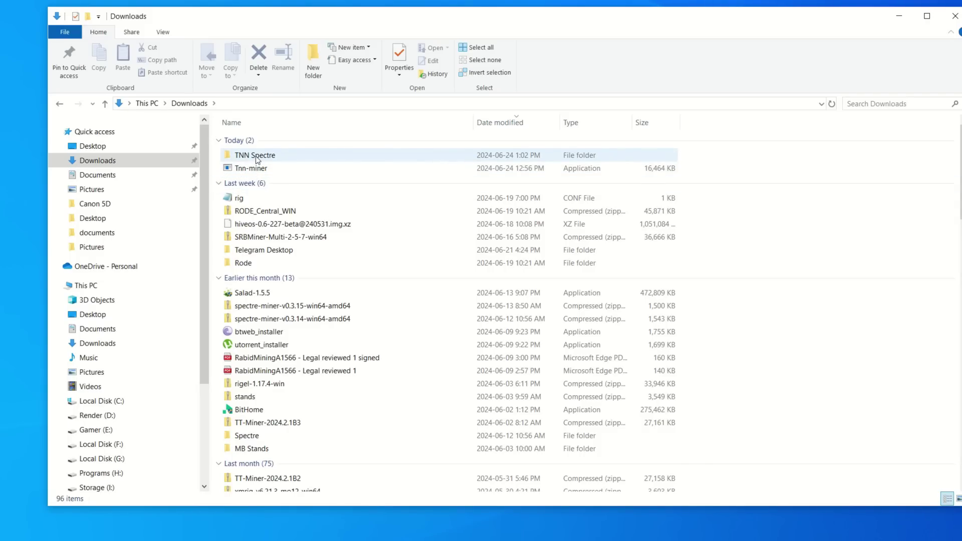
Step: Move the Tnn-miner application from Downloads into the TNN Spectre folder
mouse_move(258, 158)
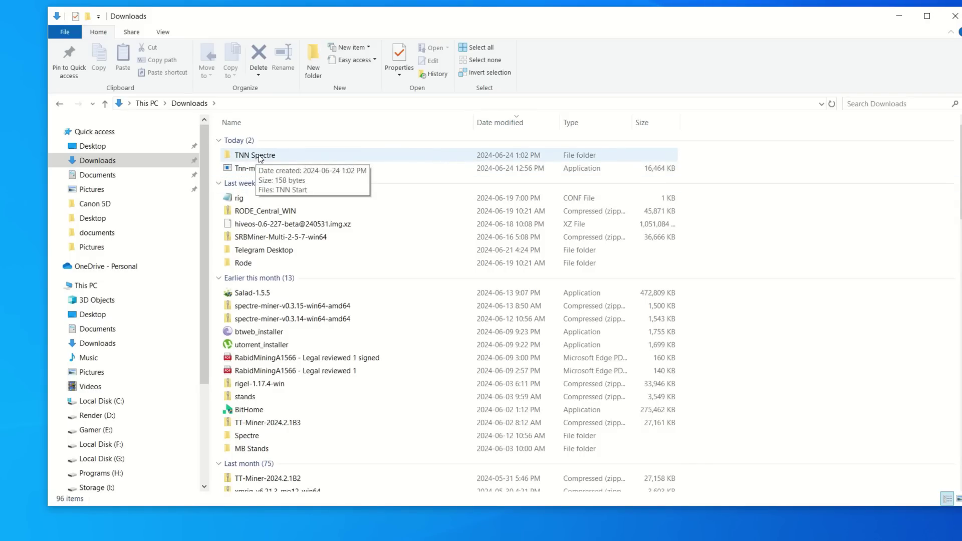
left_click(241, 173)
right_click(241, 173)
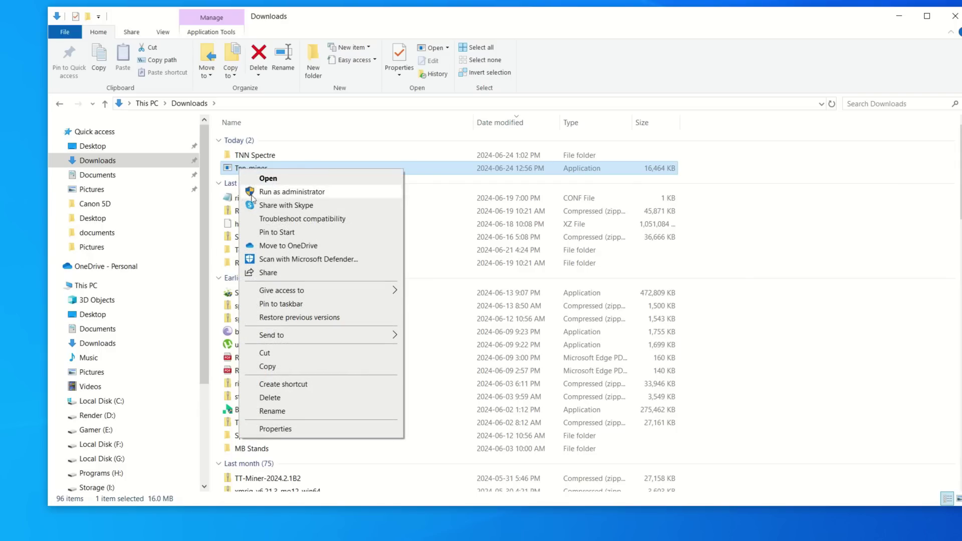
left_click(264, 352)
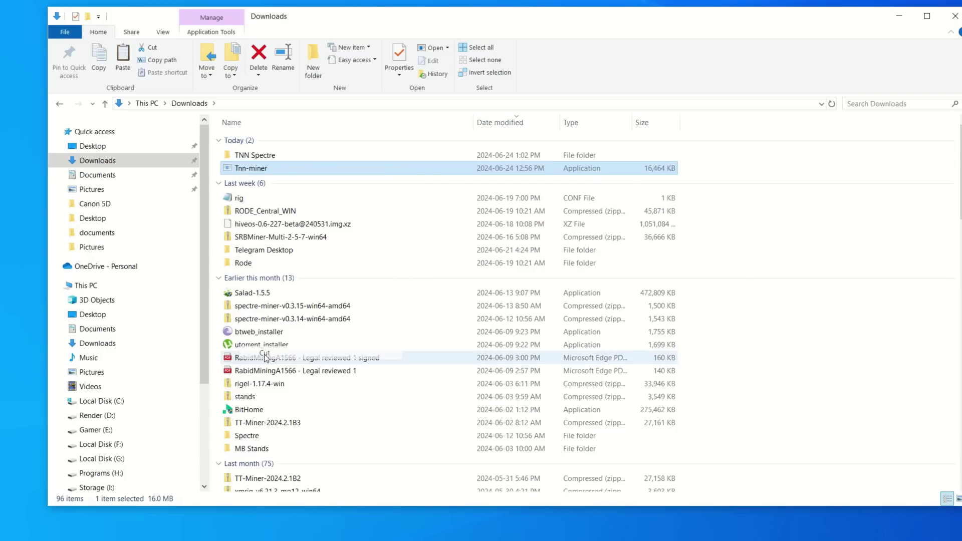
left_click(249, 158)
double_click(249, 158)
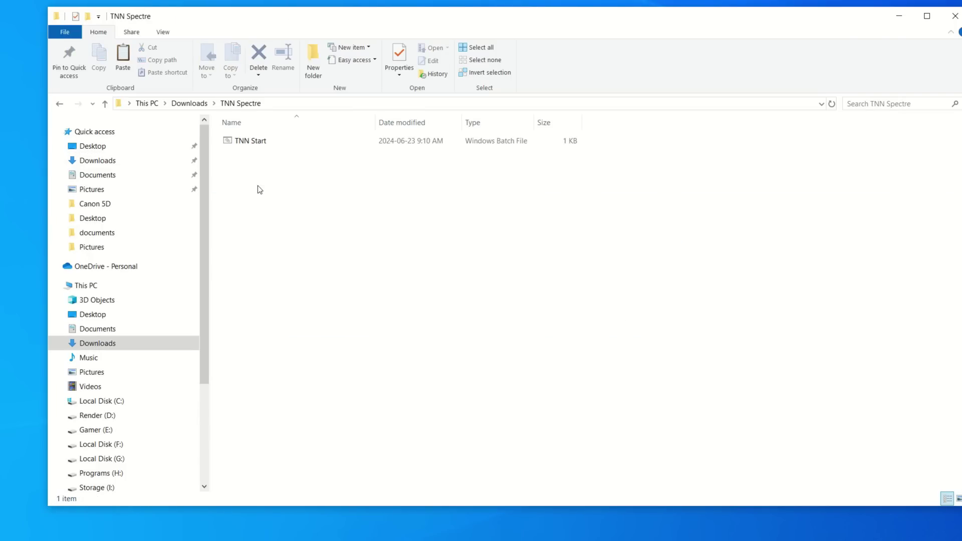
right_click(258, 185)
left_click(290, 271)
left_click(259, 218)
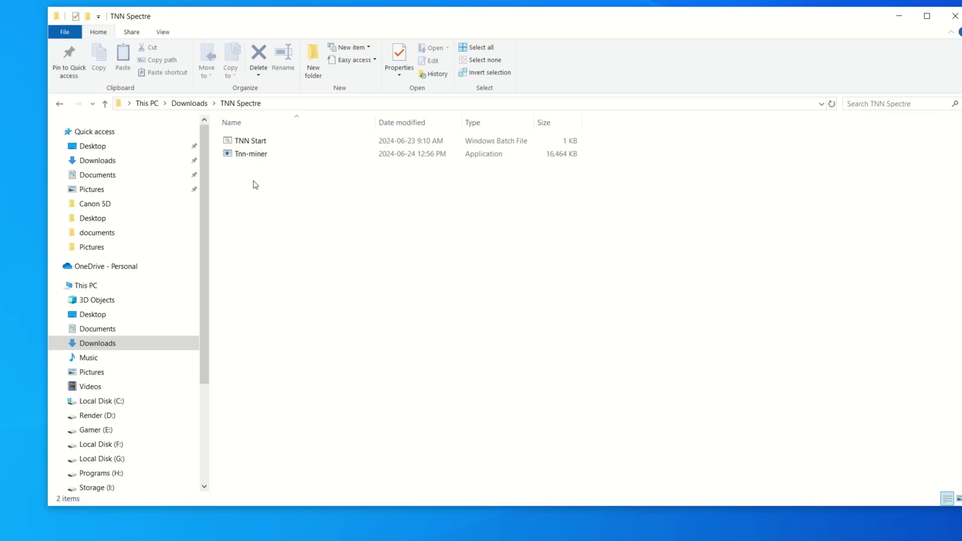
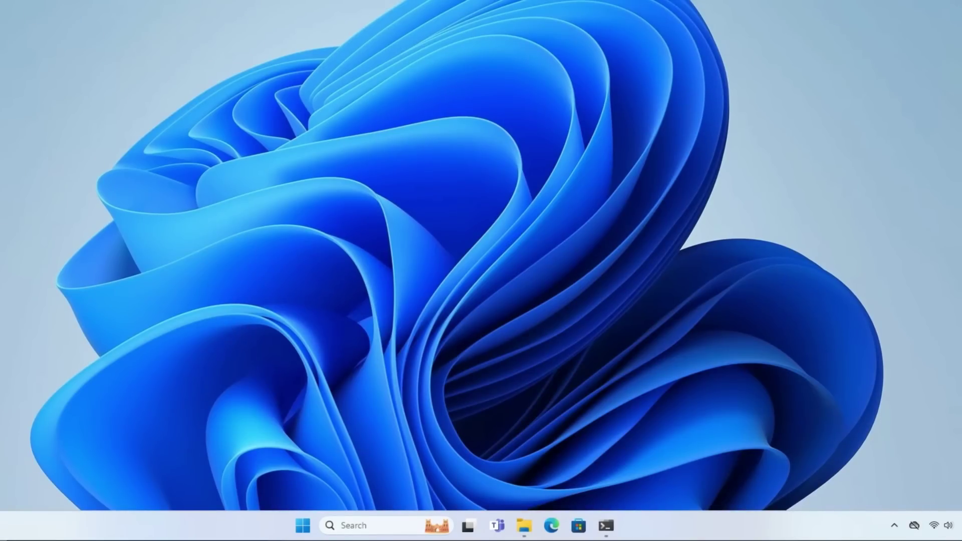
Step: Bring up the running spr_bridge console and the node's start console to view their output
mouse_move(606, 524)
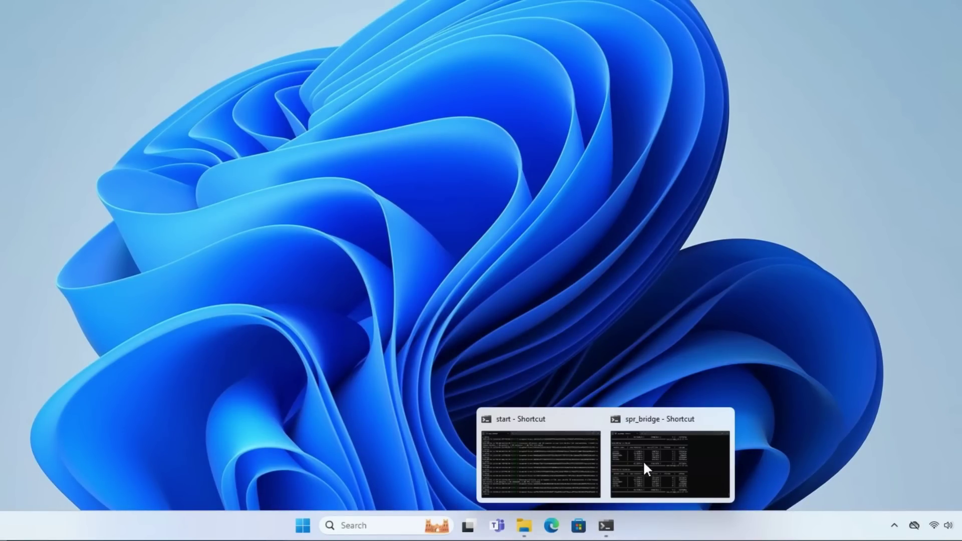
left_click(647, 448)
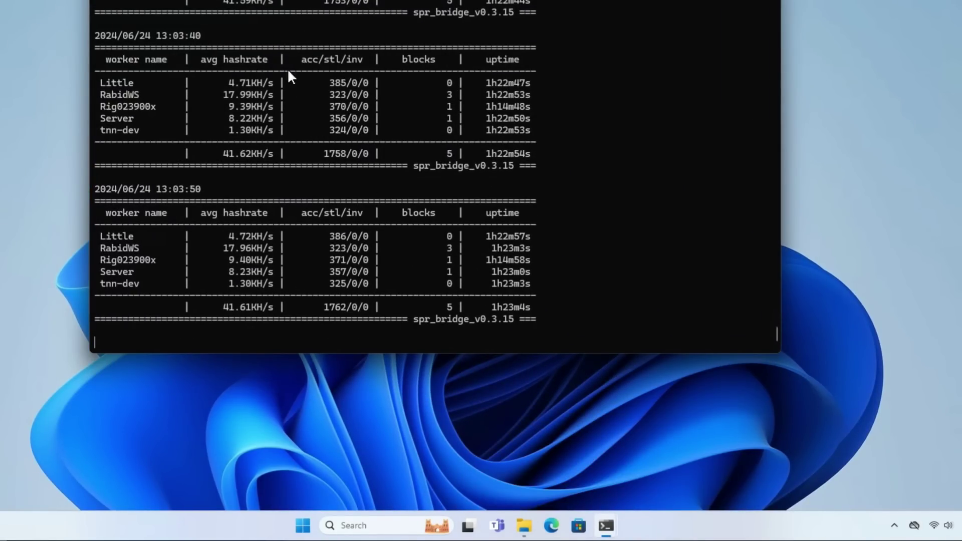
mouse_move(611, 534)
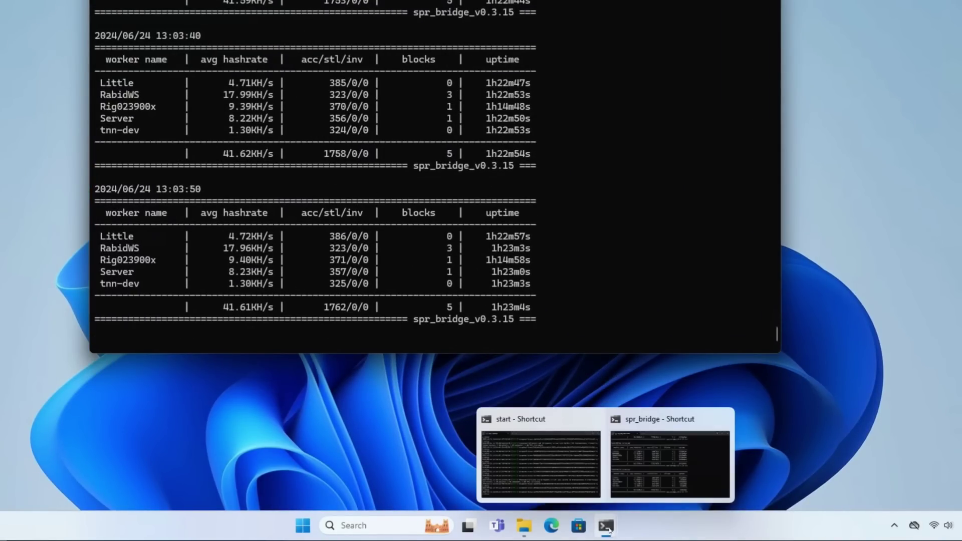
left_click(566, 473)
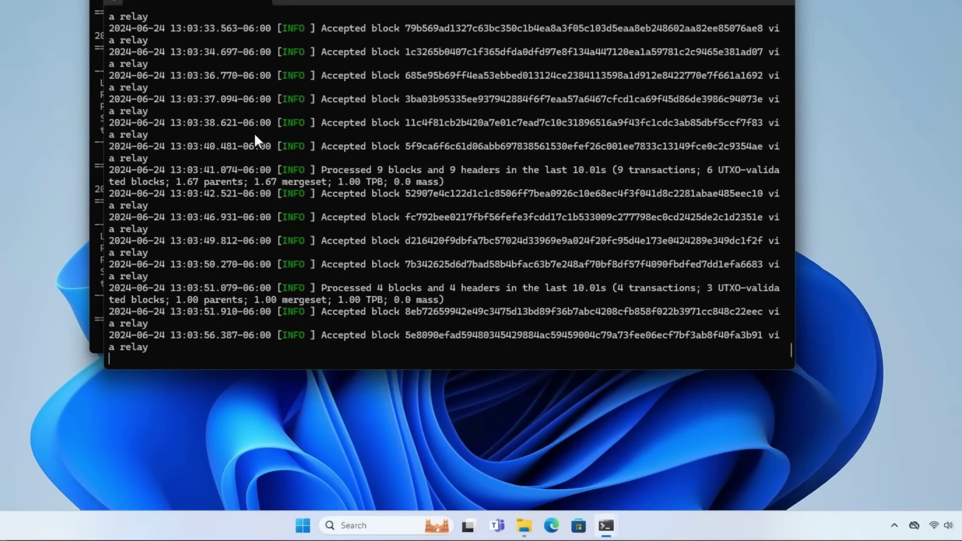
Step: Run ipconfig in a new PowerShell tab to look up the node computer's IP address, and return to the desktop
left_click(287, 5)
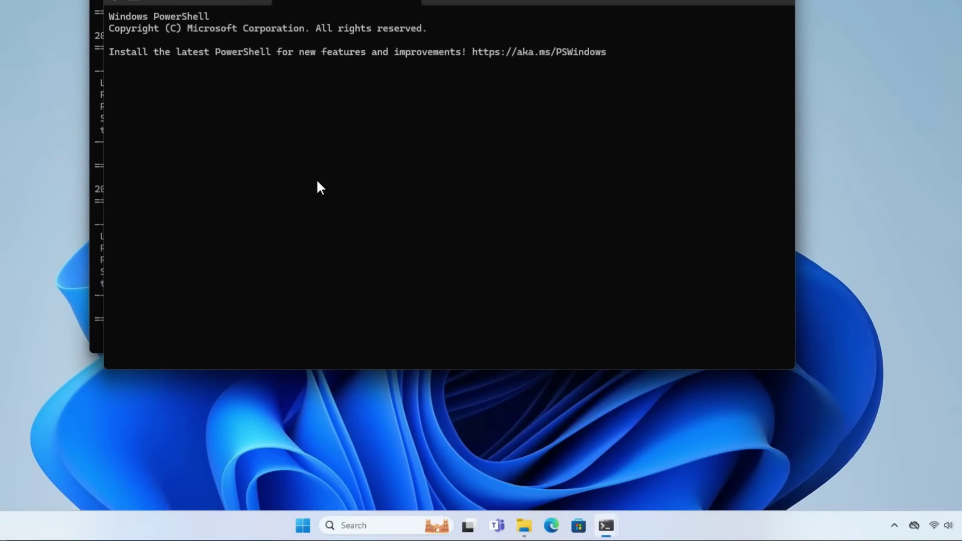
type("ipco")
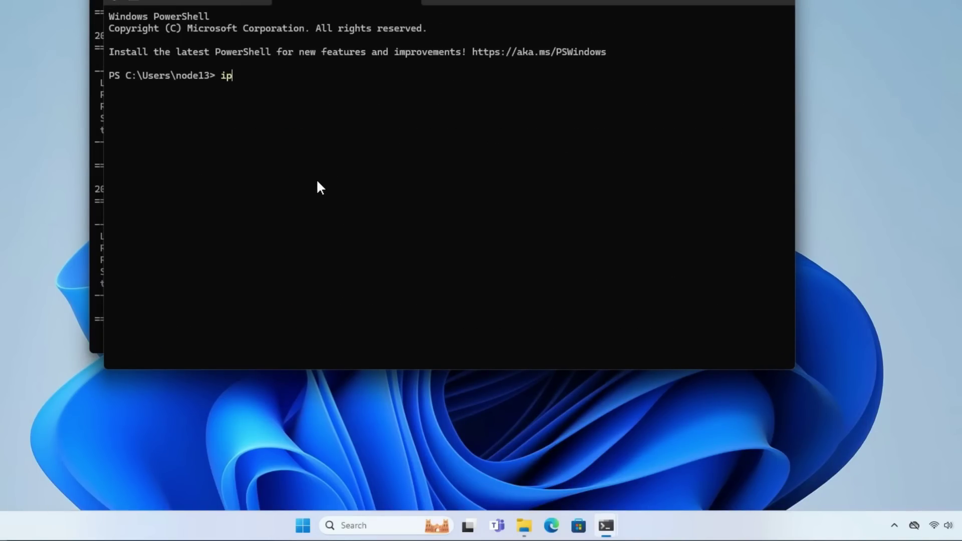
type("nfig")
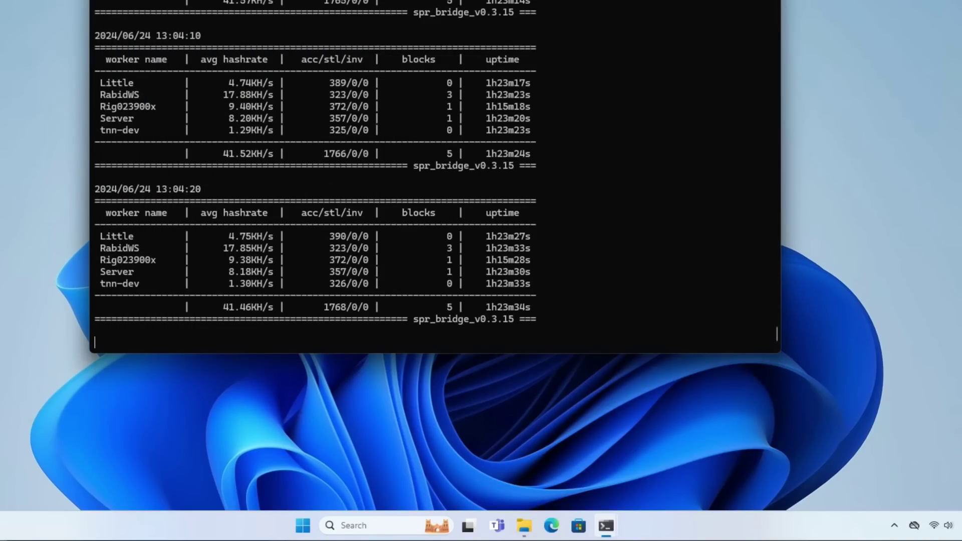
key("super+d")
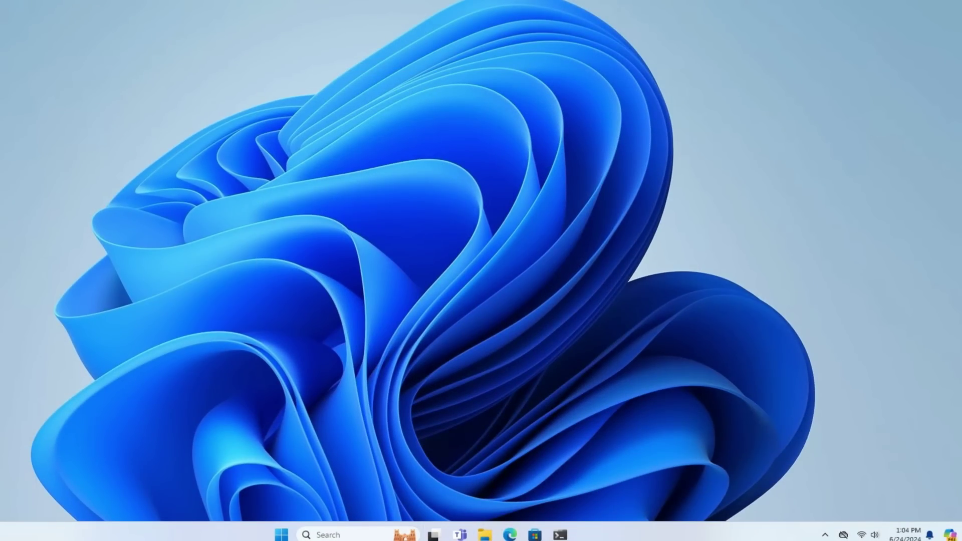
Step: Open the config YAML file in the Spectre Rust folder, examine its stratum_port line, and minimize the file and folder windows
key("shift+F10")
key("Down")
key("Down")
key("Return")
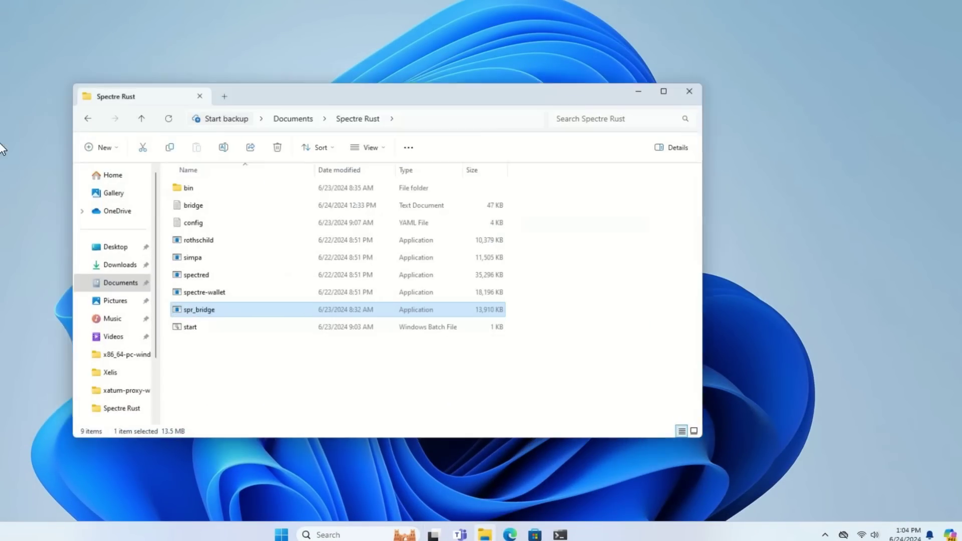
double_click(194, 218)
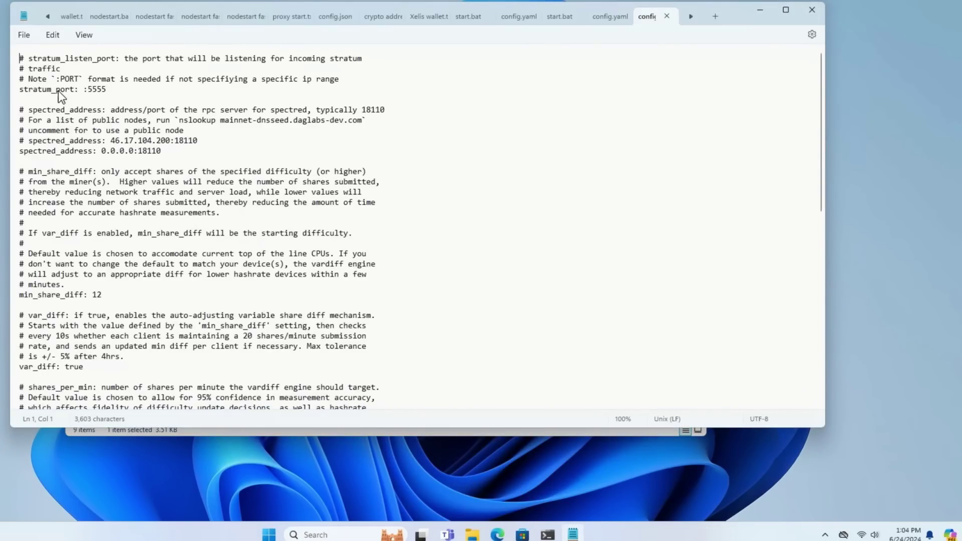
left_click(93, 91)
left_click(108, 92)
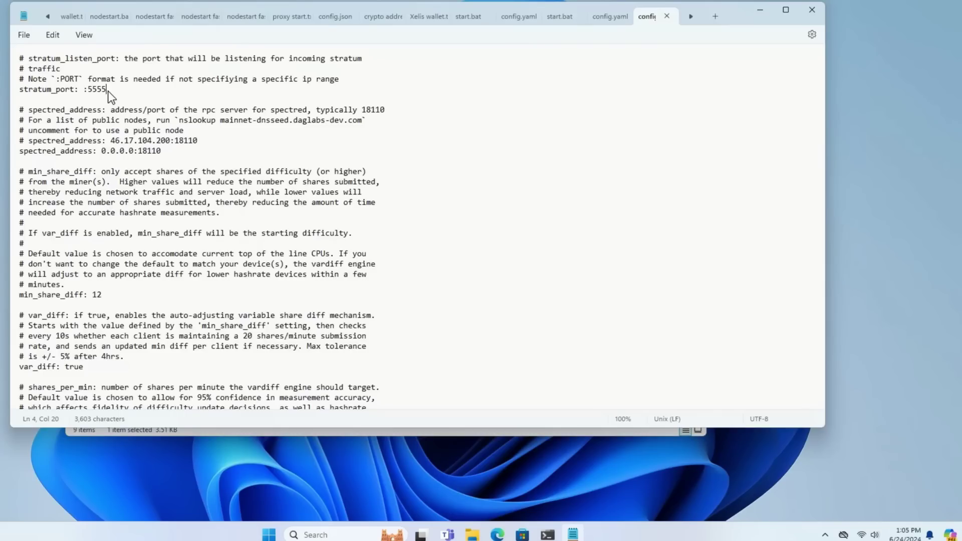
left_click(764, 10)
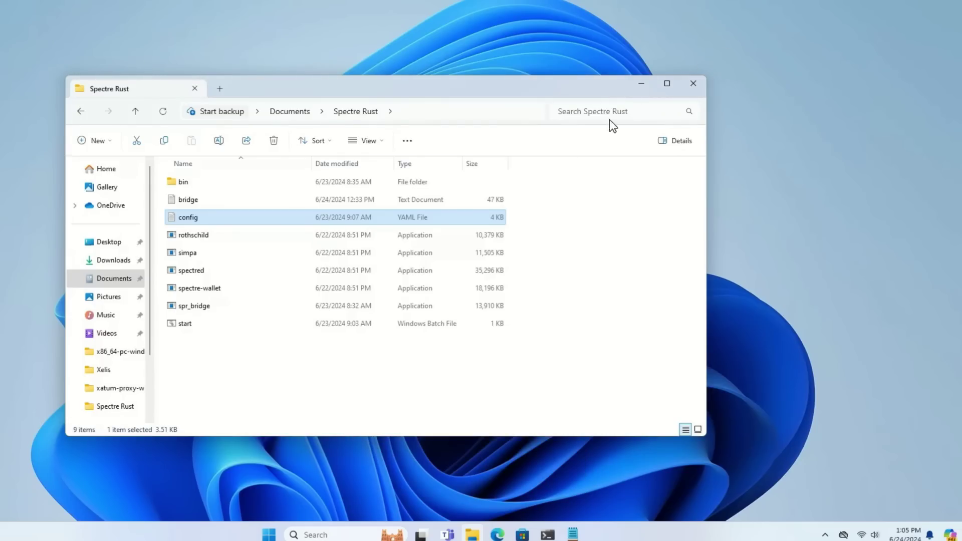
left_click(641, 85)
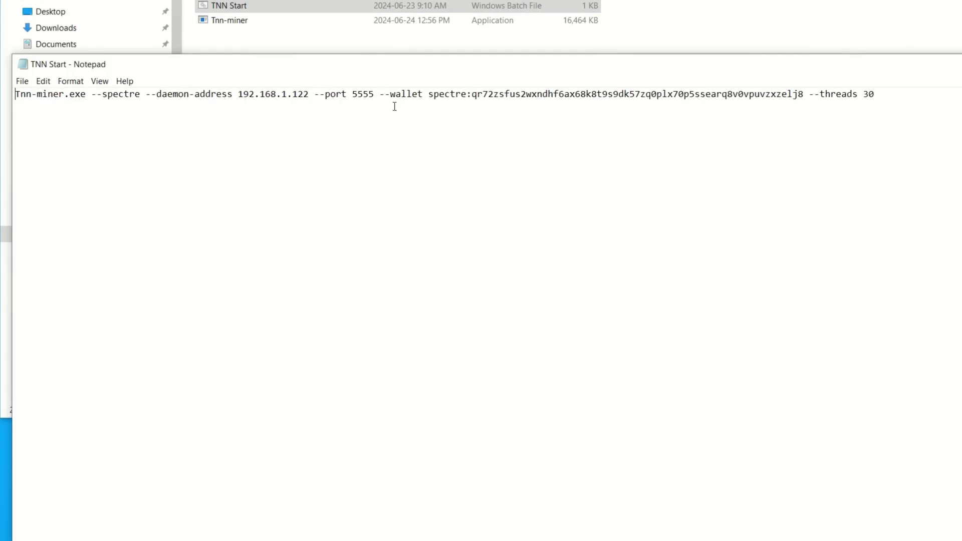
Step: Check the wallet address in the TNN Start batch file and save the file
left_click_drag(429, 95, 804, 97)
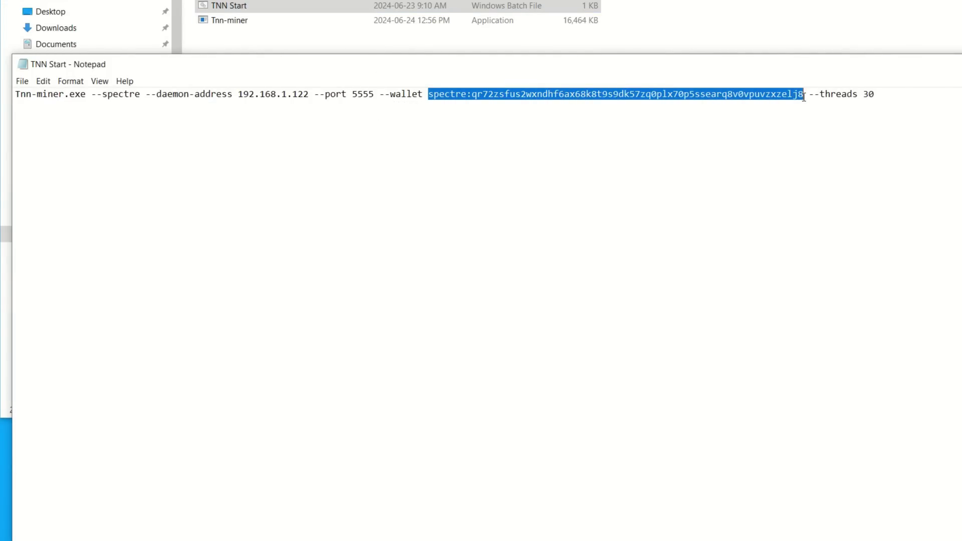
left_click(816, 105)
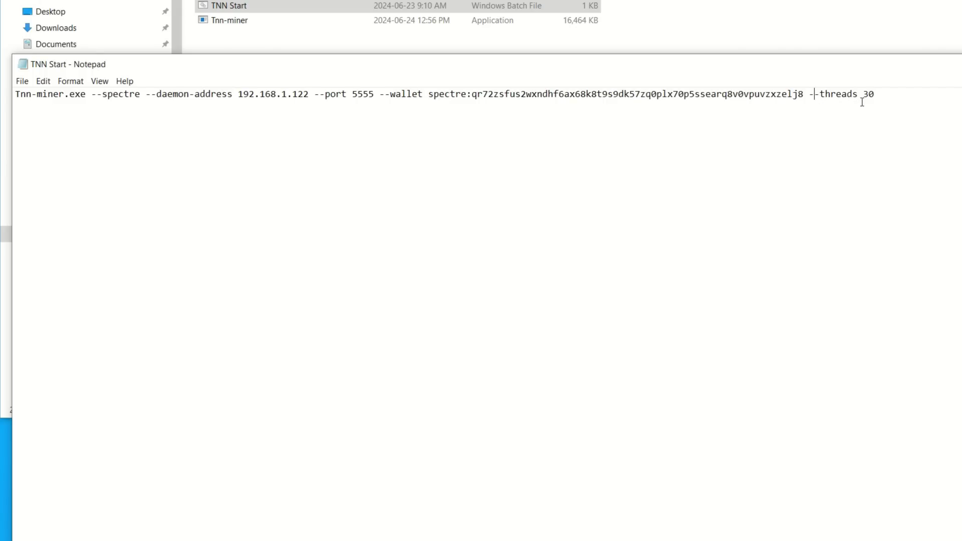
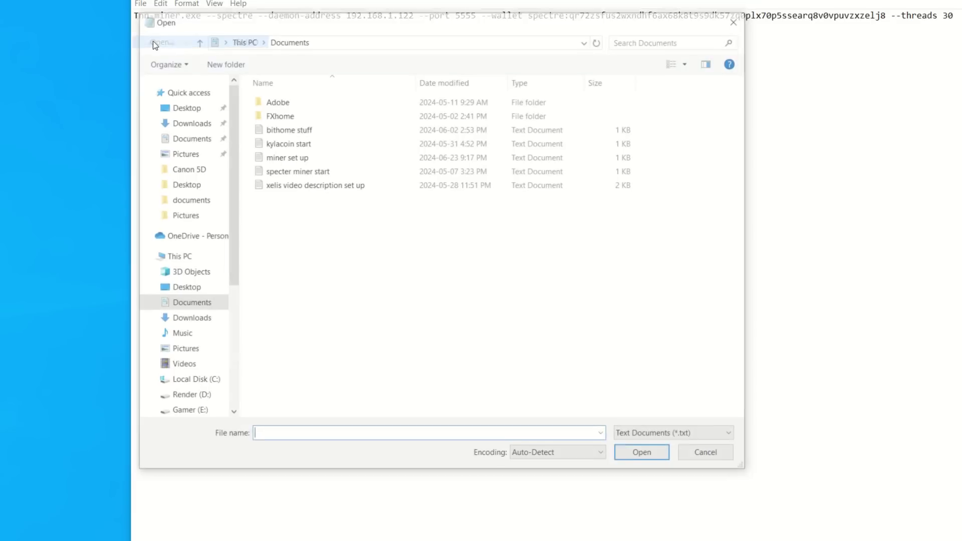
left_click(718, 455)
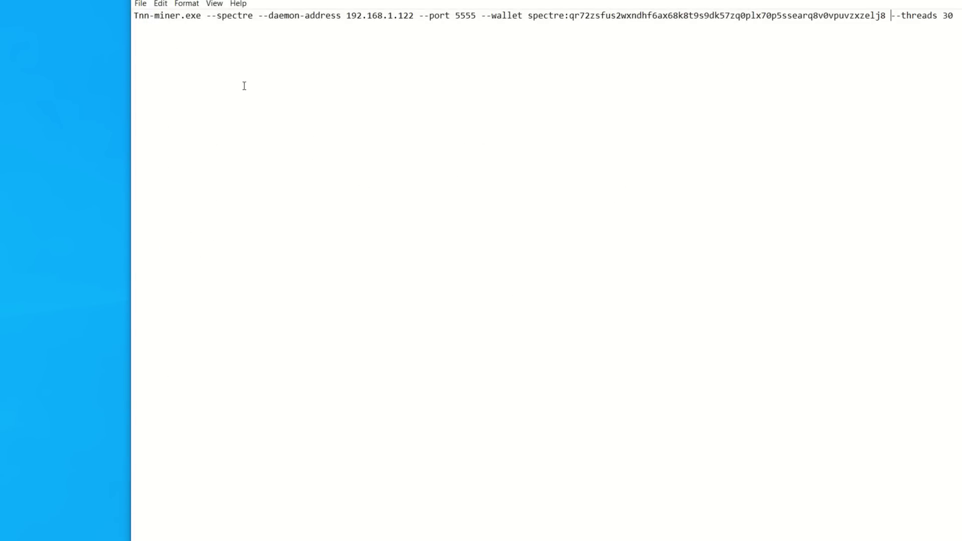
left_click(141, 4)
left_click(149, 56)
Step: Prepare saving a copy of the script as TNN Start.bat with the All Files type, and cancel the save
left_click(141, 4)
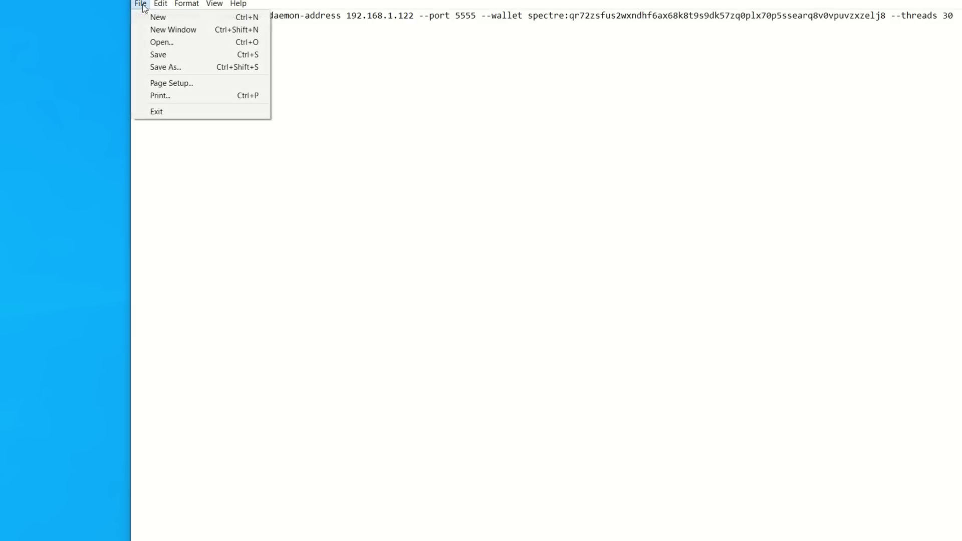
left_click(165, 67)
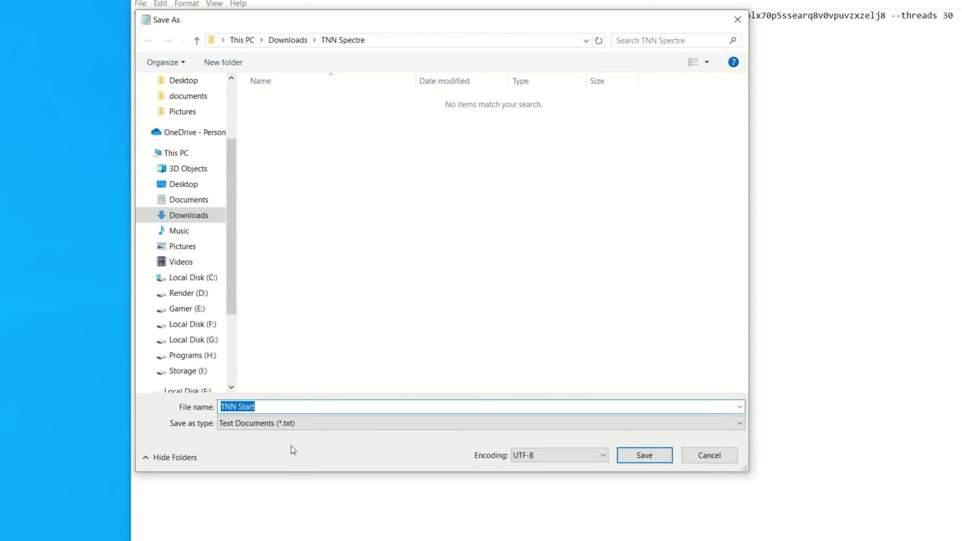
left_click(308, 424)
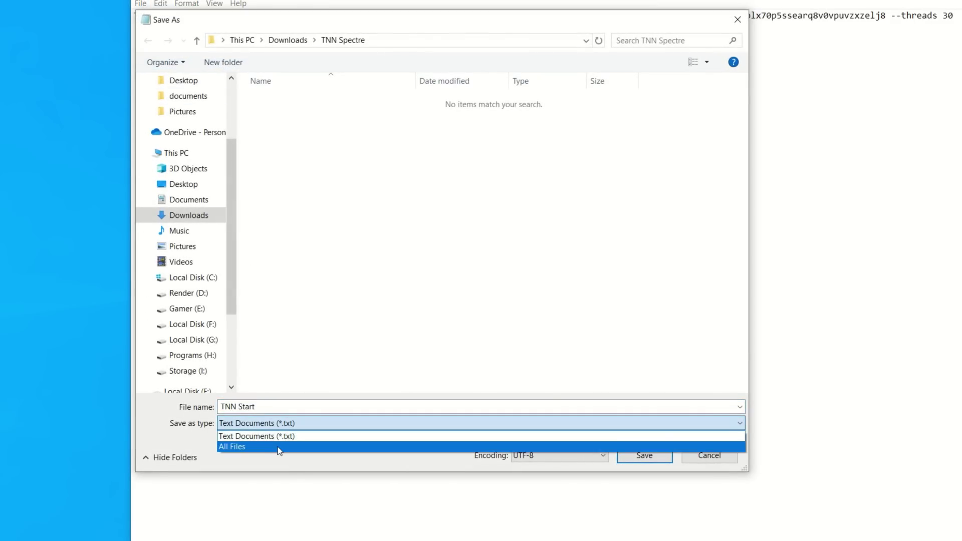
left_click(279, 447)
left_click(277, 407)
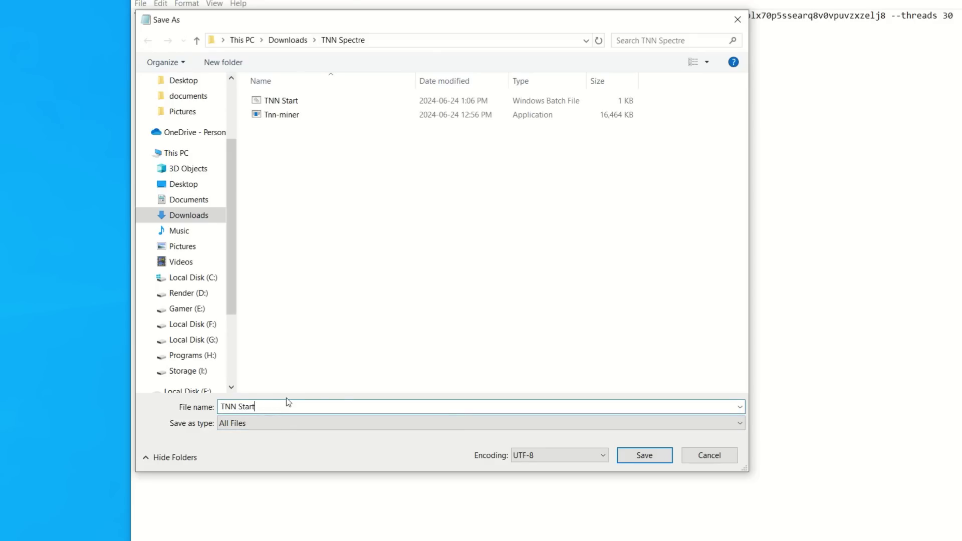
type(".bat")
left_click(701, 457)
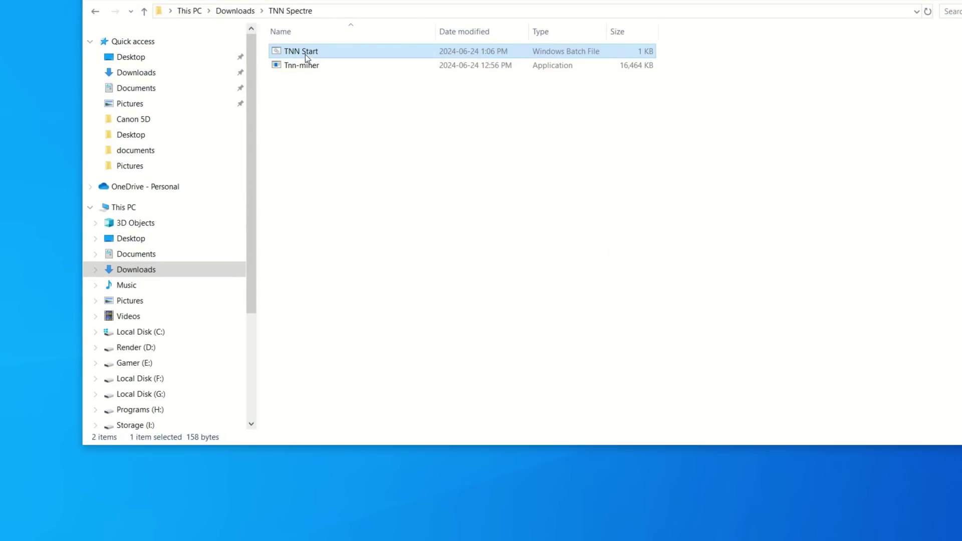
Step: Run the TNN Start batch file from the TNN Spectre folder
double_click(305, 53)
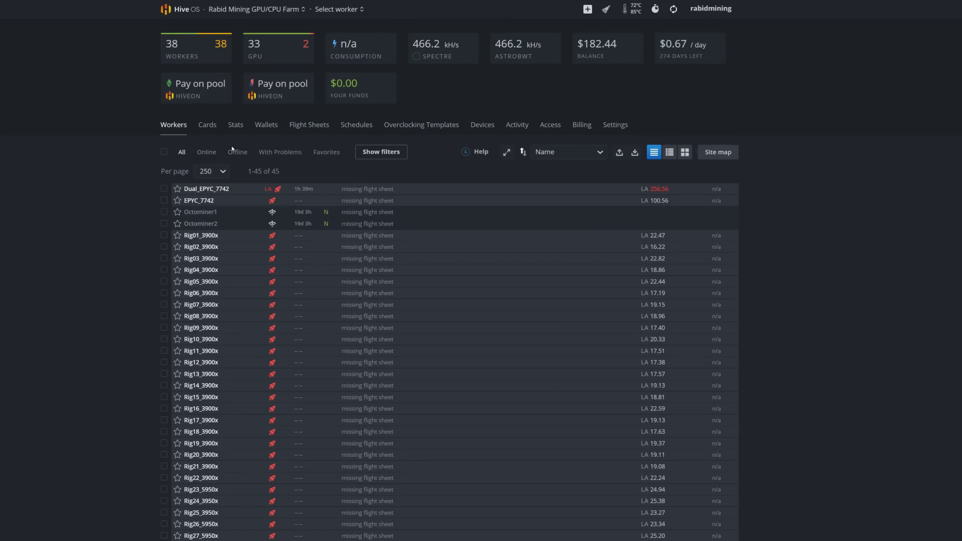
Step: In Hive OS, begin a new farm wallet with spectre as the coin, and cancel it
left_click(263, 126)
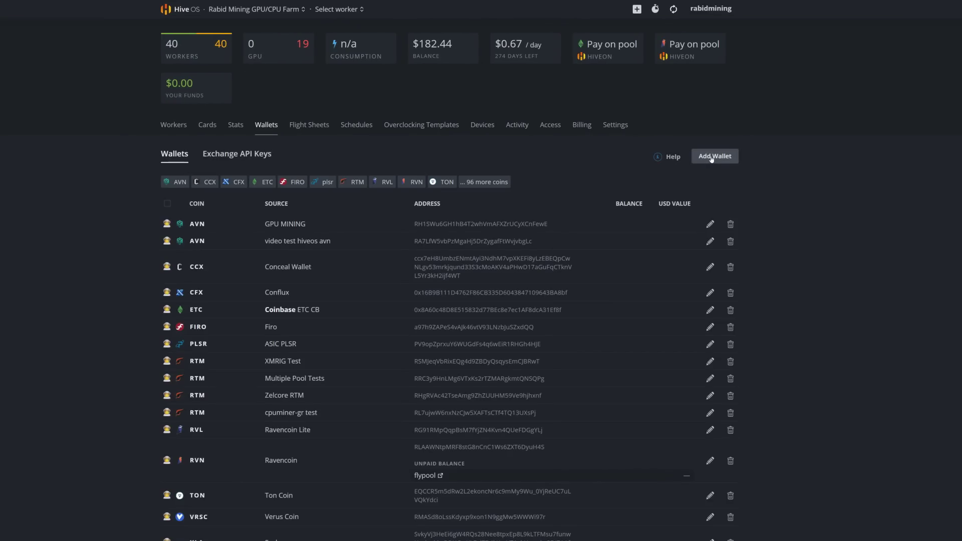
left_click(712, 158)
left_click(380, 203)
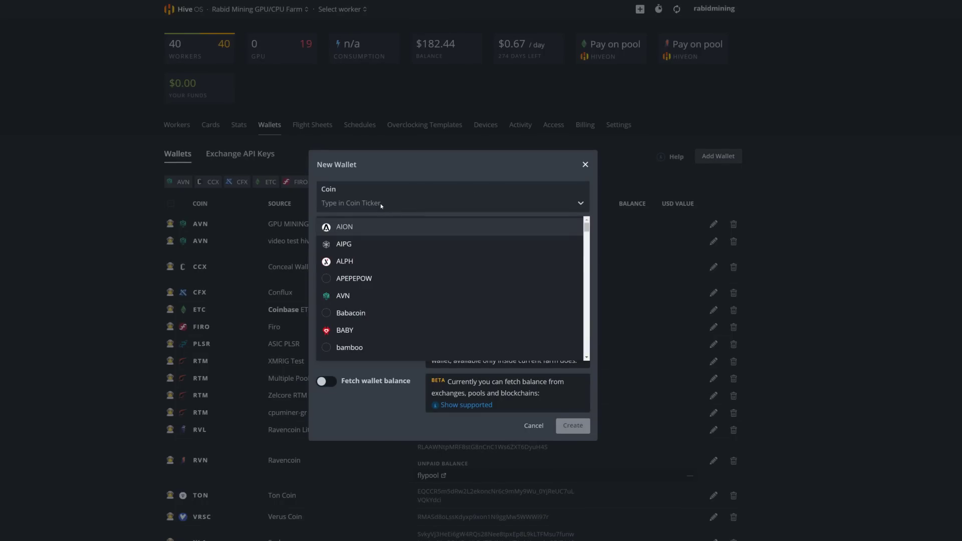
type("spectr")
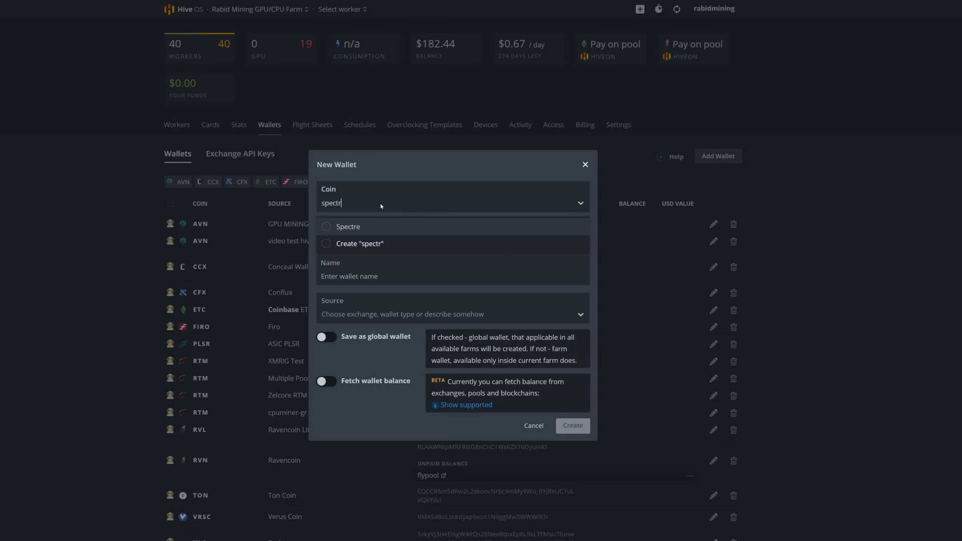
type("e")
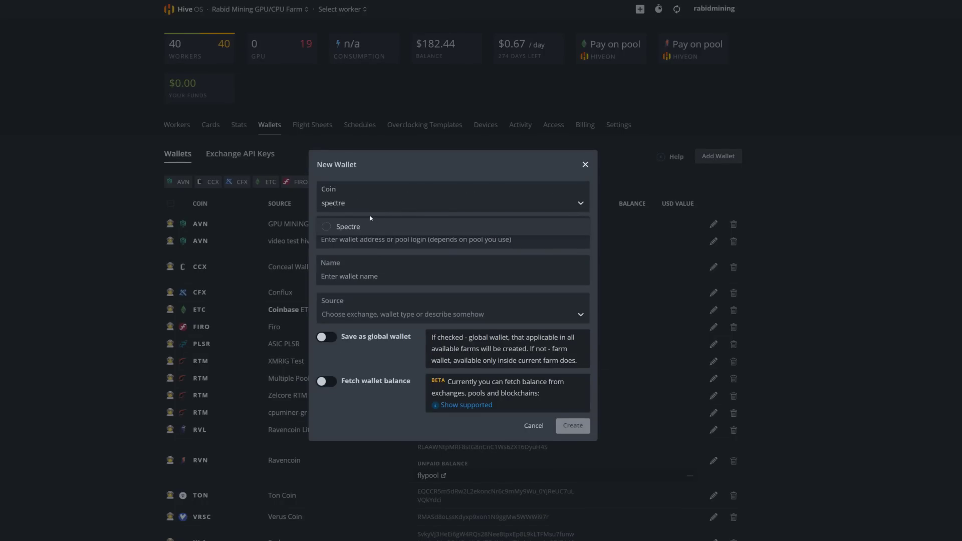
key("BackSpace")
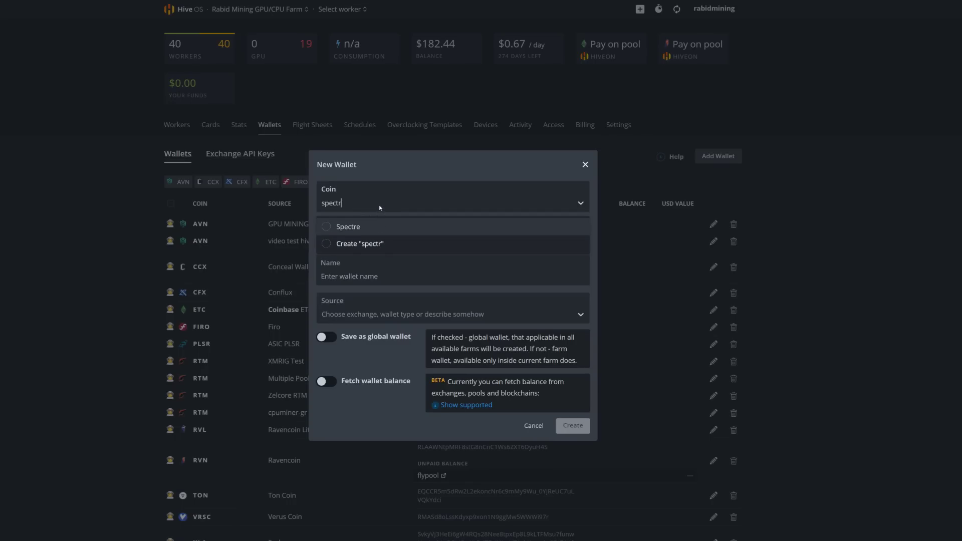
type("e")
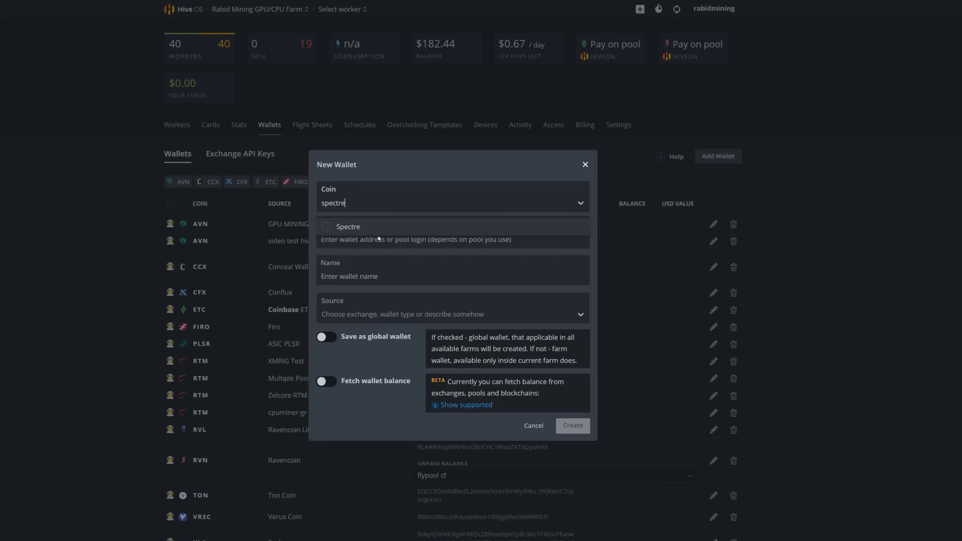
left_click(534, 425)
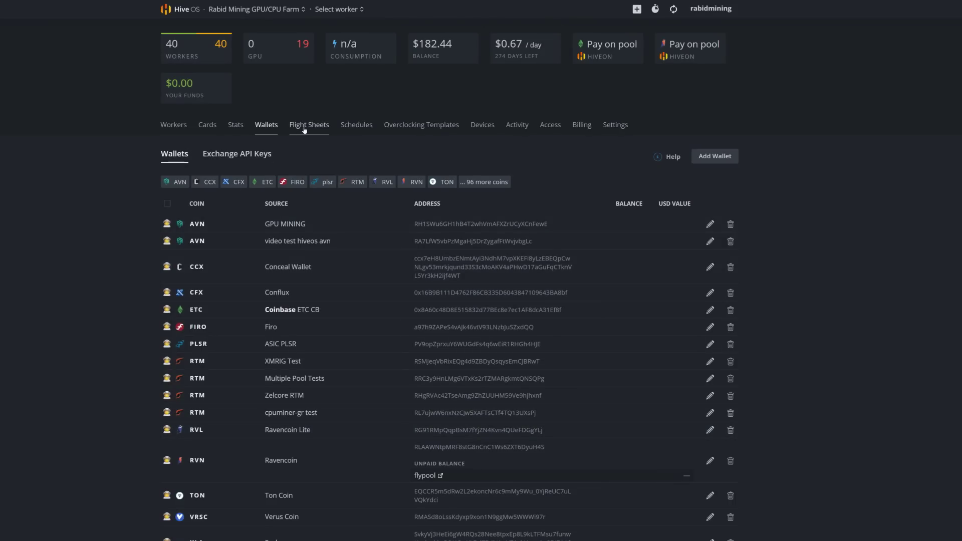
Step: Open the farm's Spectre flight sheet named New TNN SPR for editing
left_click(179, 126)
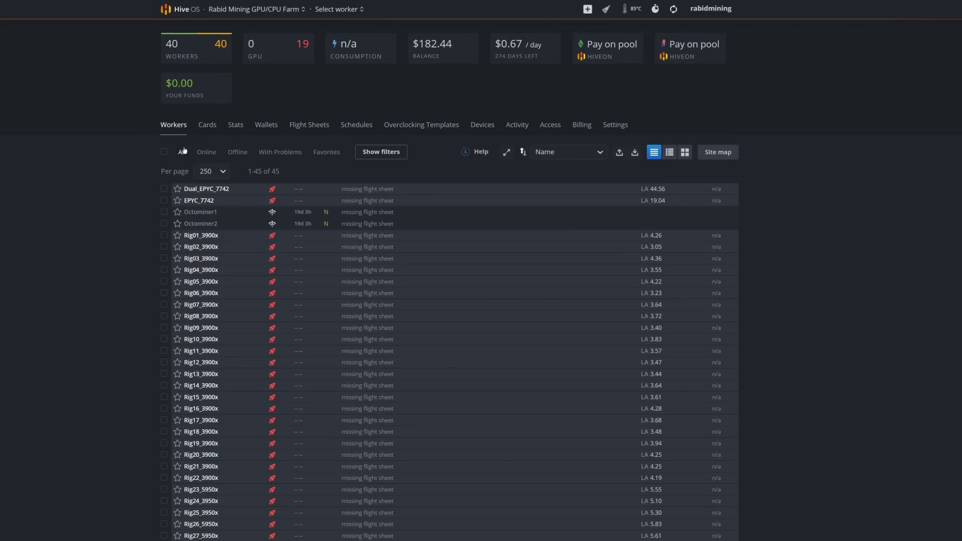
left_click(299, 129)
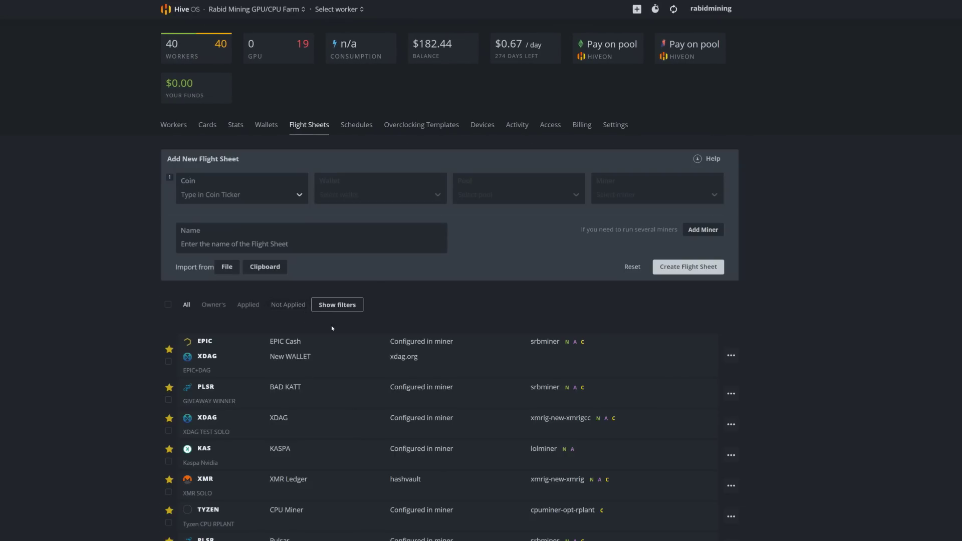
scroll(371, 389, "down", 10)
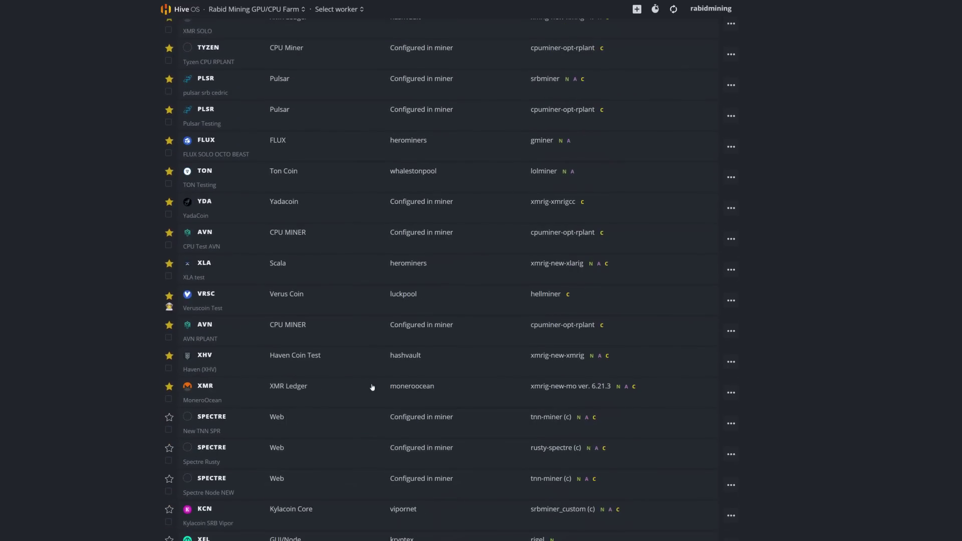
scroll(370, 385, "down", 2)
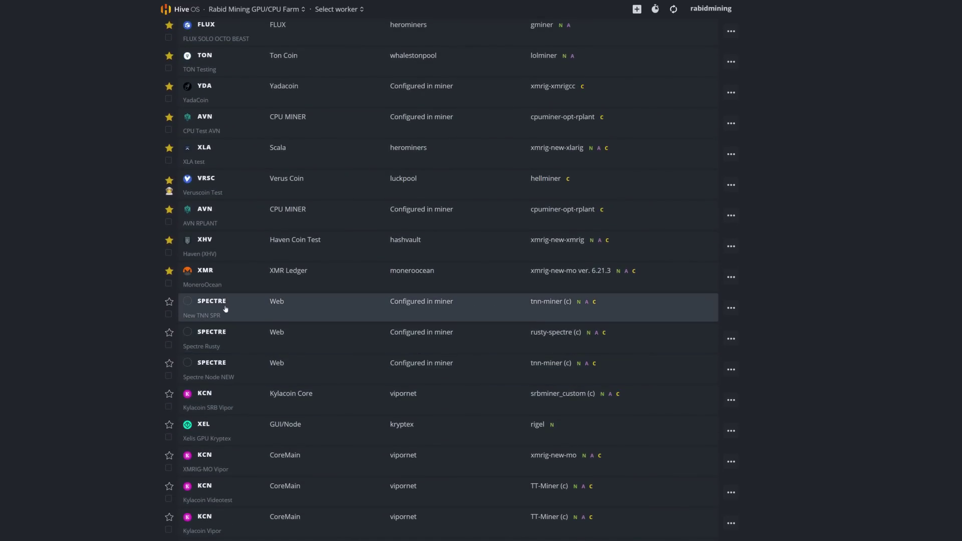
left_click(731, 308)
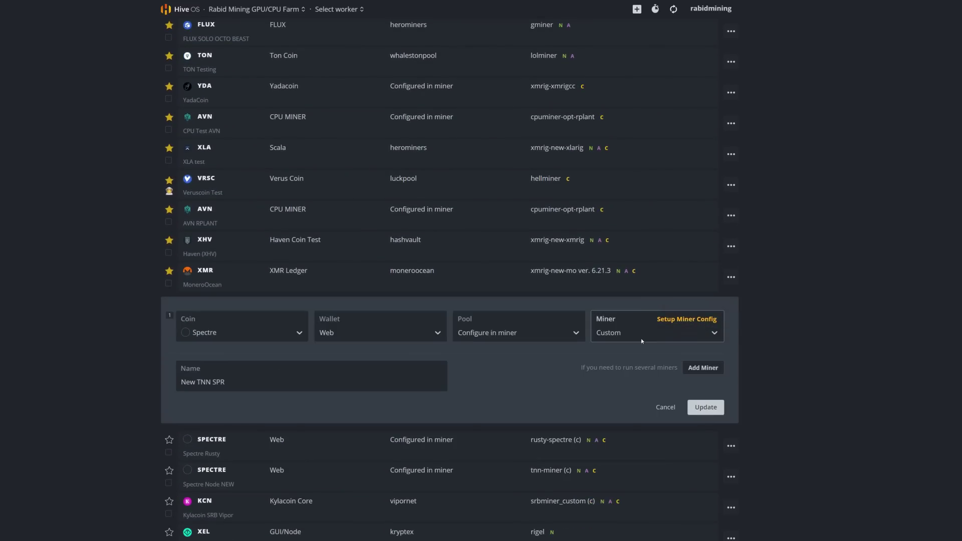
Step: Set the flight sheet's coin to Spectre, wallet to Web, pool to Configure in miner and miner to Custom
left_click(237, 333)
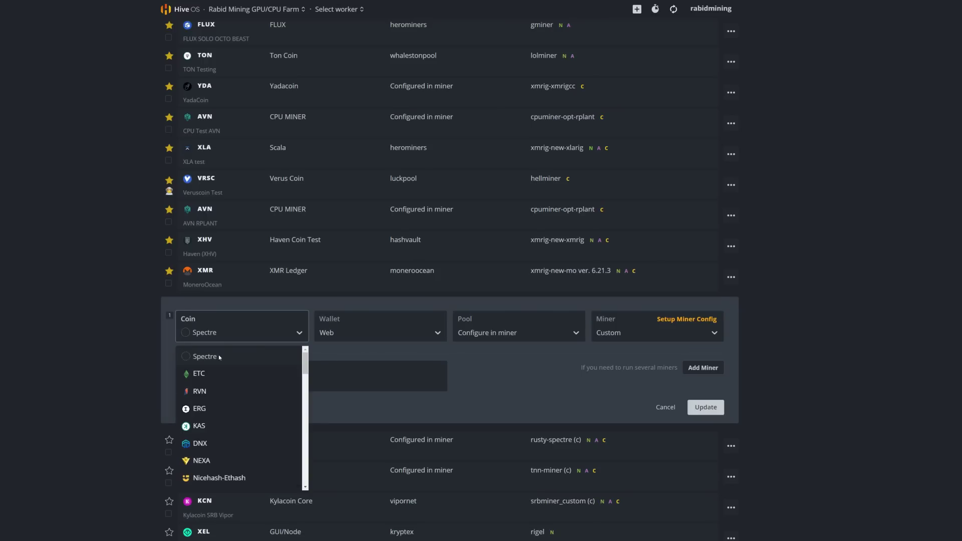
left_click(238, 329)
left_click(380, 332)
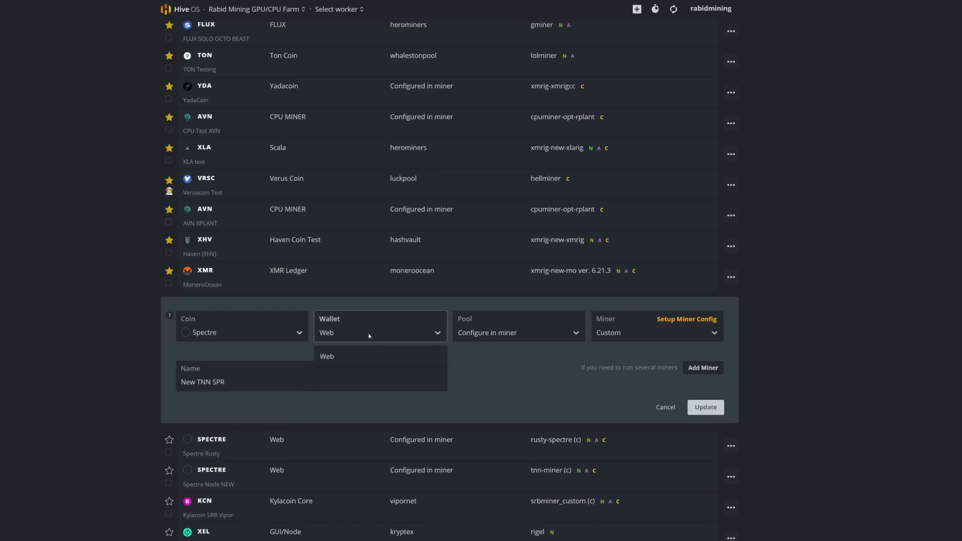
left_click(369, 335)
left_click(489, 334)
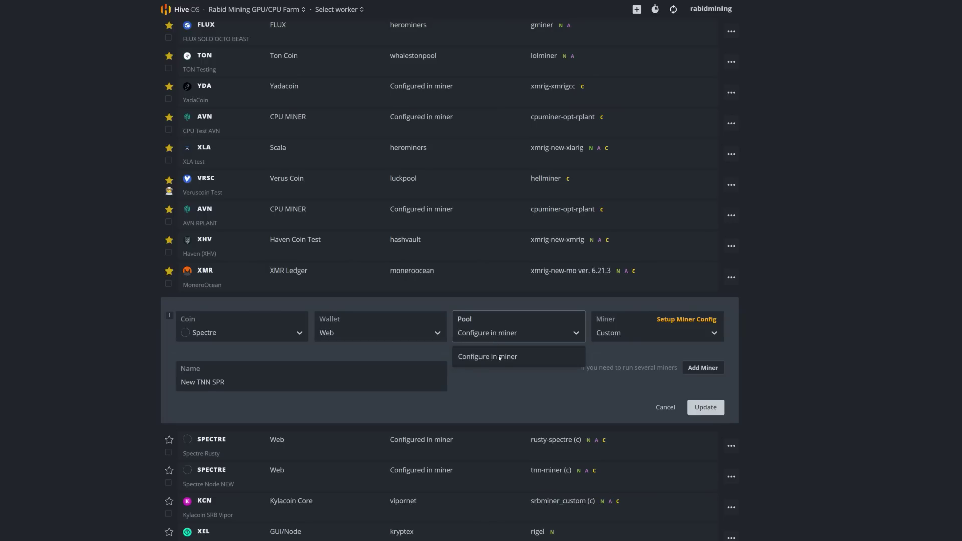
left_click(520, 333)
left_click(609, 337)
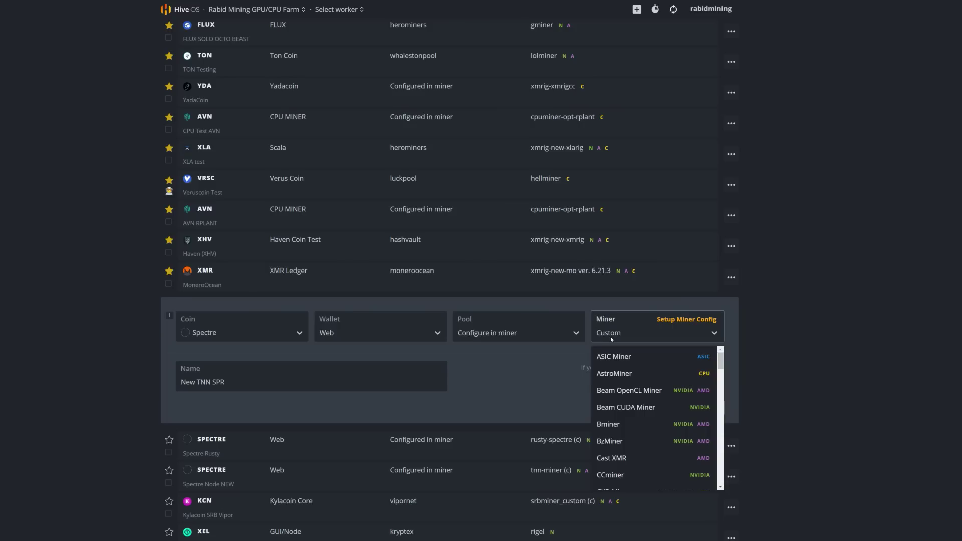
type("cus")
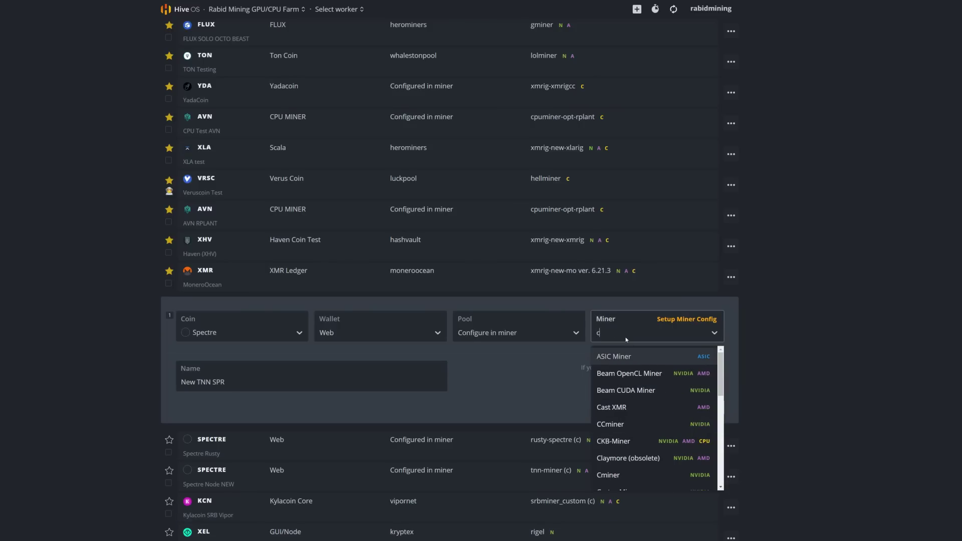
left_click(610, 355)
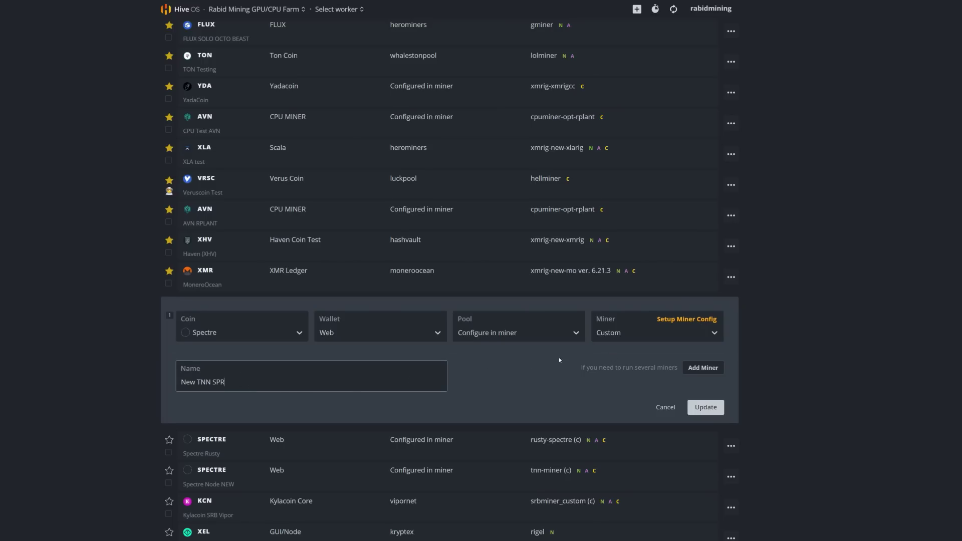
Step: Open the custom miner configuration and check its Installation URL and miner name against the tnn-miner tar.gz release in Discord's unofficial-miners channel
left_click(665, 321)
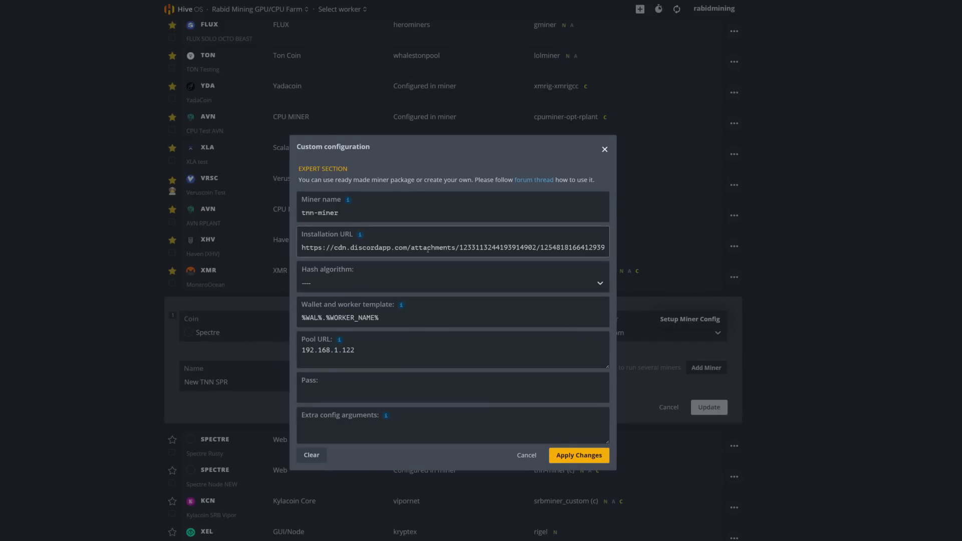
key("alt+Tab")
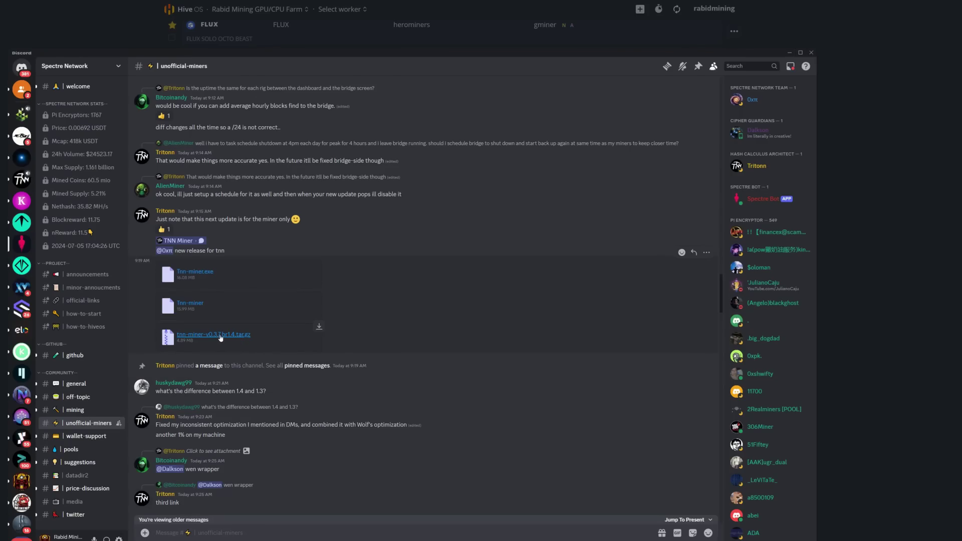
right_click(219, 336)
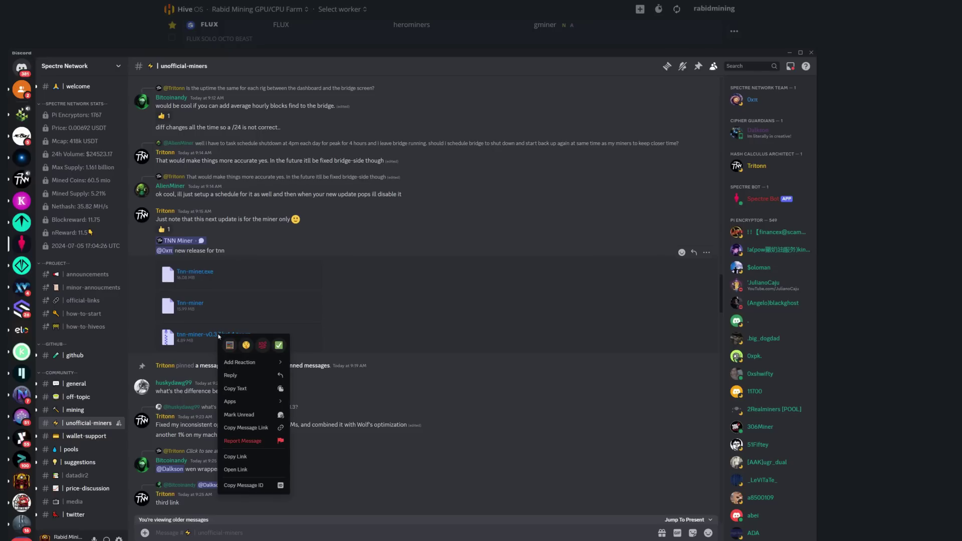
left_click(236, 470)
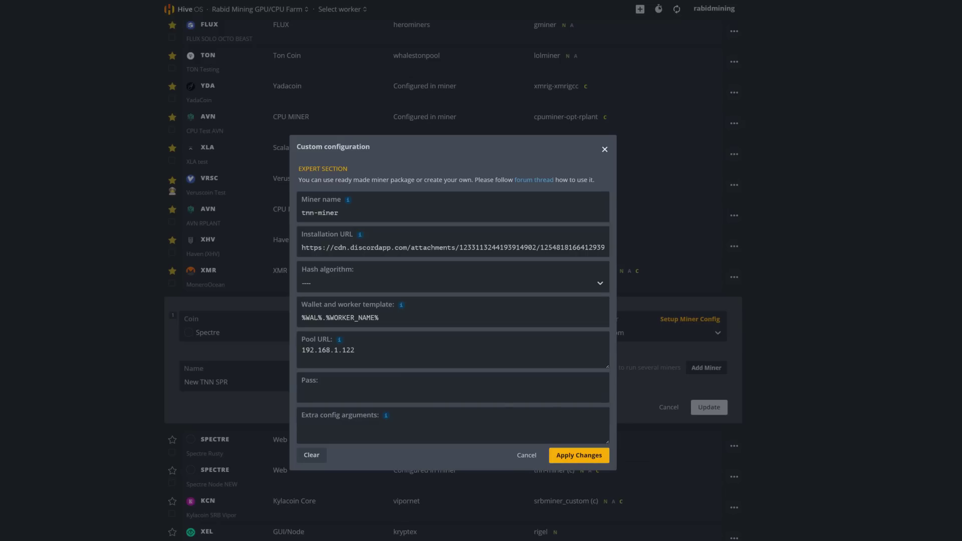
left_click_drag(302, 247, 602, 250)
left_click(342, 213)
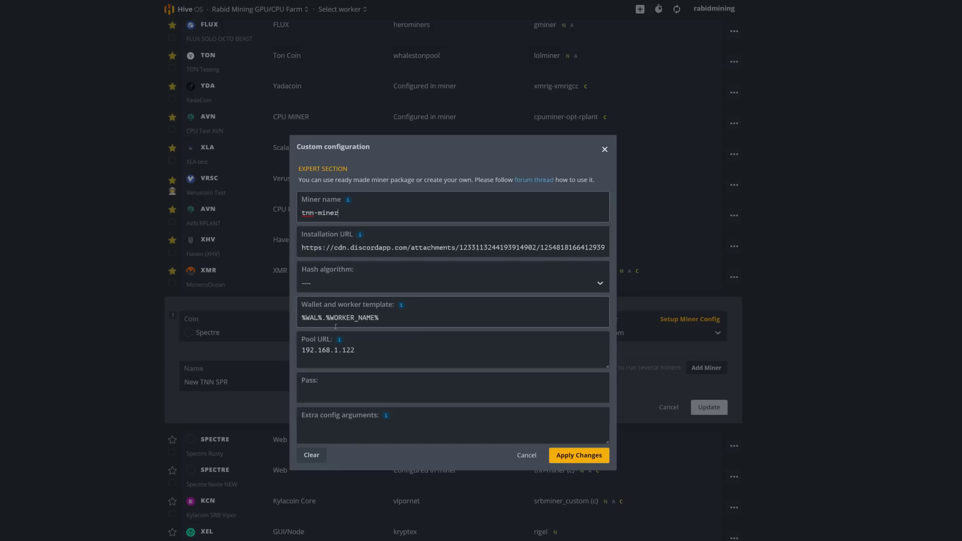
Step: Clear the wallet and worker template and fill it again with %WAL%.%WORKER_NAME%
left_click_drag(392, 320, 302, 318)
key("BackSpace")
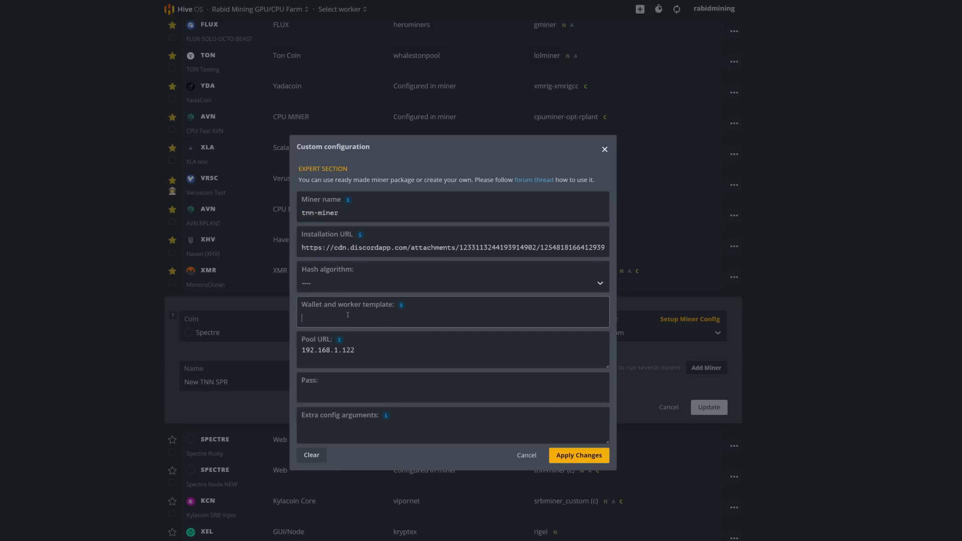
mouse_move(402, 307)
left_click(421, 342)
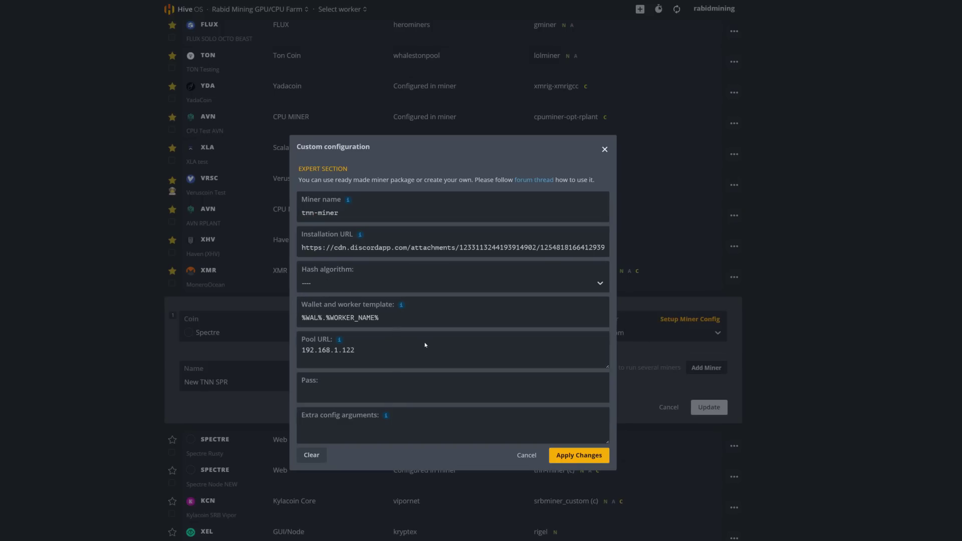
Step: Replace the Pool URL in the custom miner configuration with 192.168.1.122
key("BackSpace")
key("BackSpace")
key("BackSpace")
key("BackSpace")
key("BackSpace")
key("BackSpace")
key("BackSpace")
key("BackSpace")
key("BackSpace")
key("BackSpace")
key("BackSpace")
key("BackSpace")
key("BackSpace")
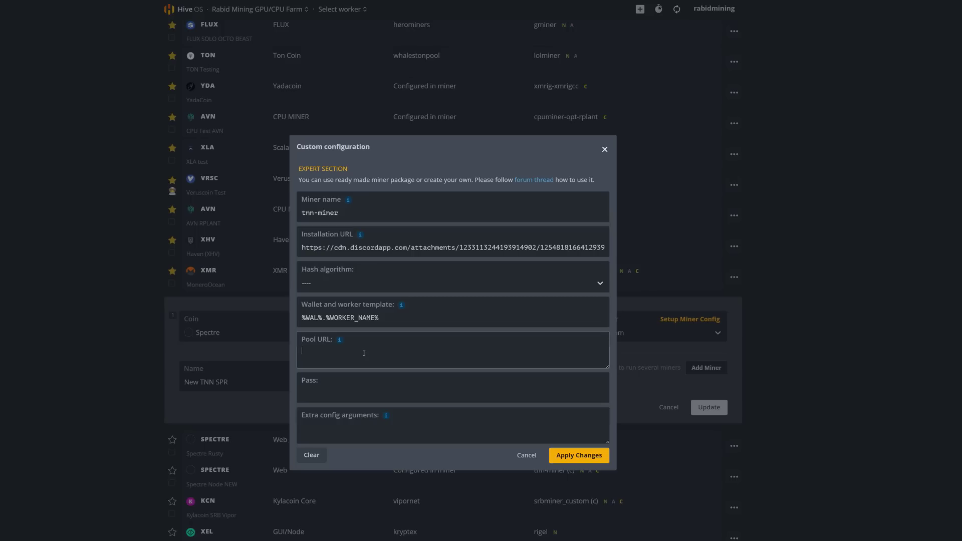
type("192.168.1.122")
Step: Apply the custom miner configuration with the extra config arguments left empty, and update the flight sheet
left_click(355, 430)
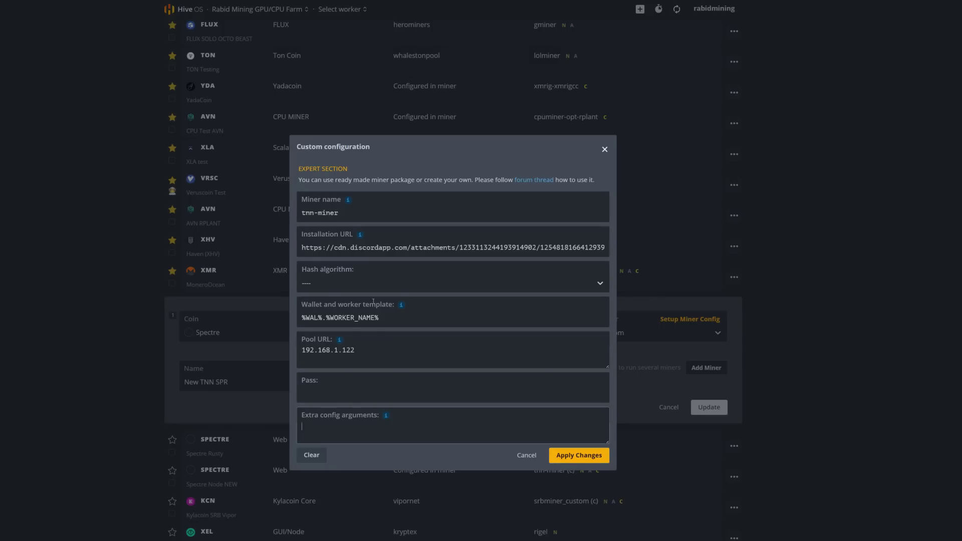
left_click(375, 352)
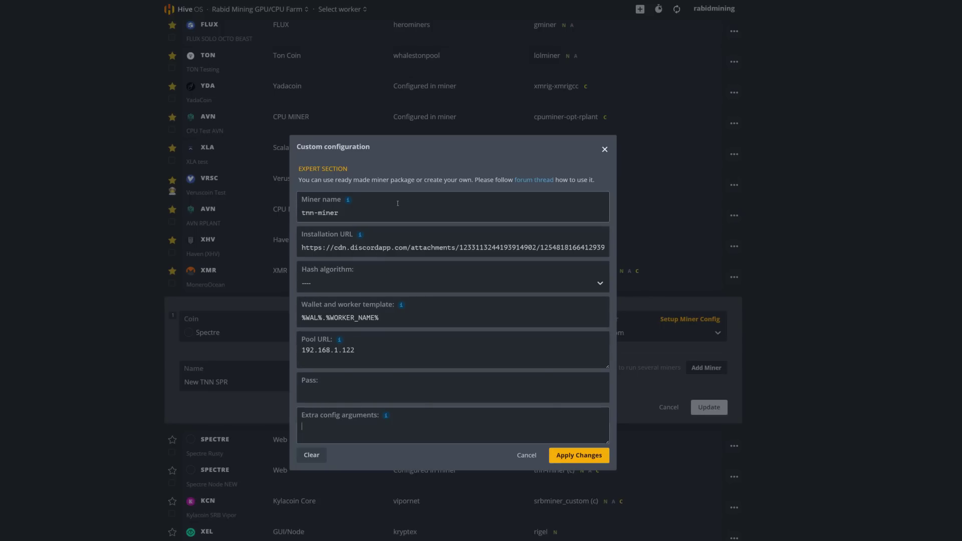
left_click(574, 459)
left_click(712, 409)
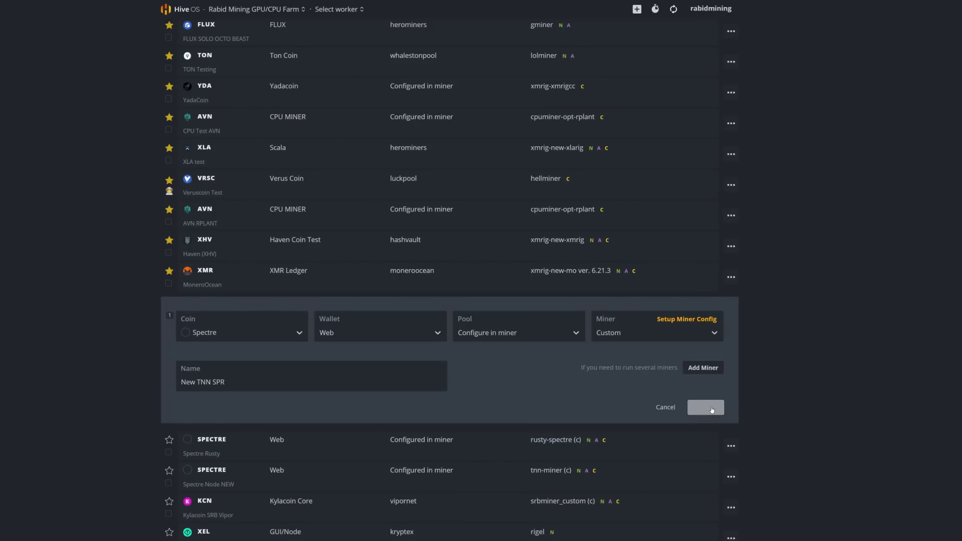
Step: Select the farm's 40 active workers, leaving out the offline ones such as Octominer1 and Octominer2
scroll(462, 430, "up", 7)
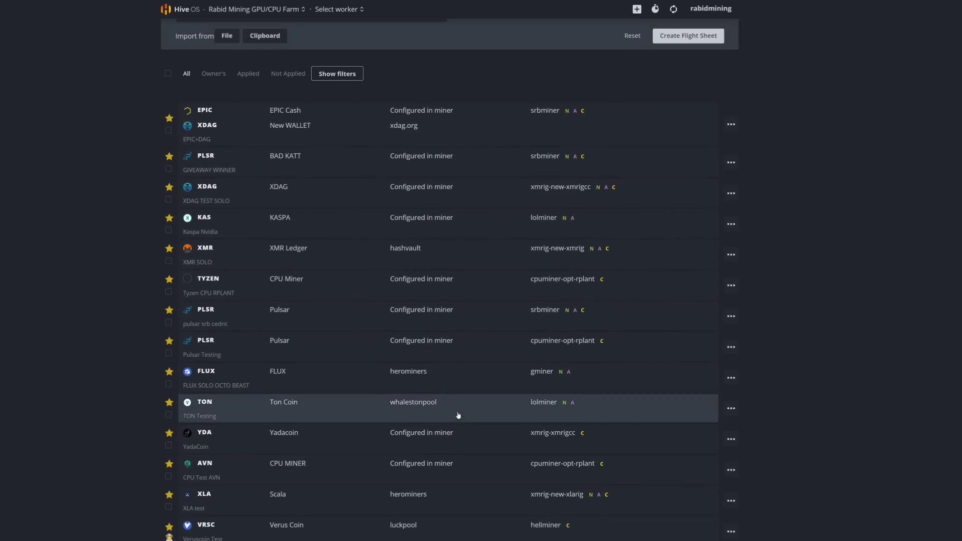
left_click(256, 9)
left_click(265, 75)
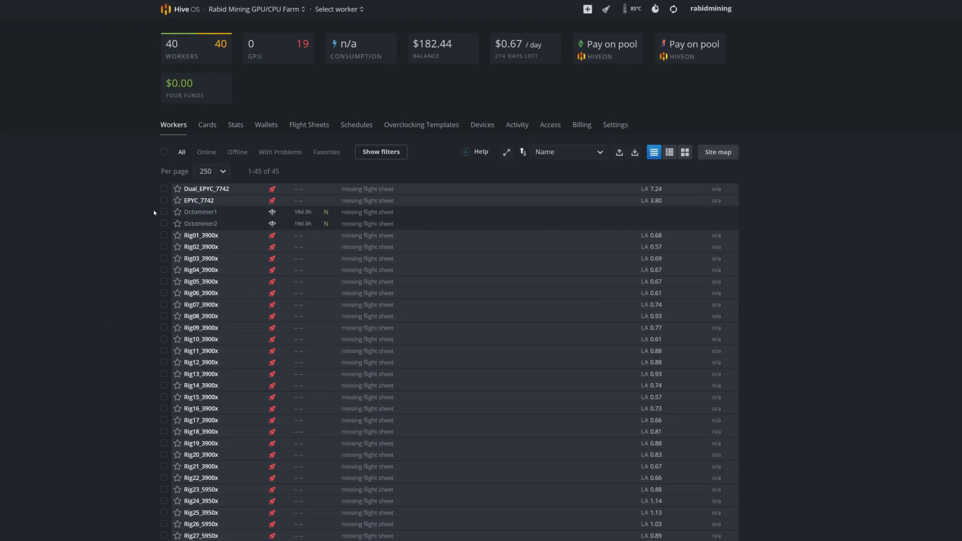
left_click(164, 152)
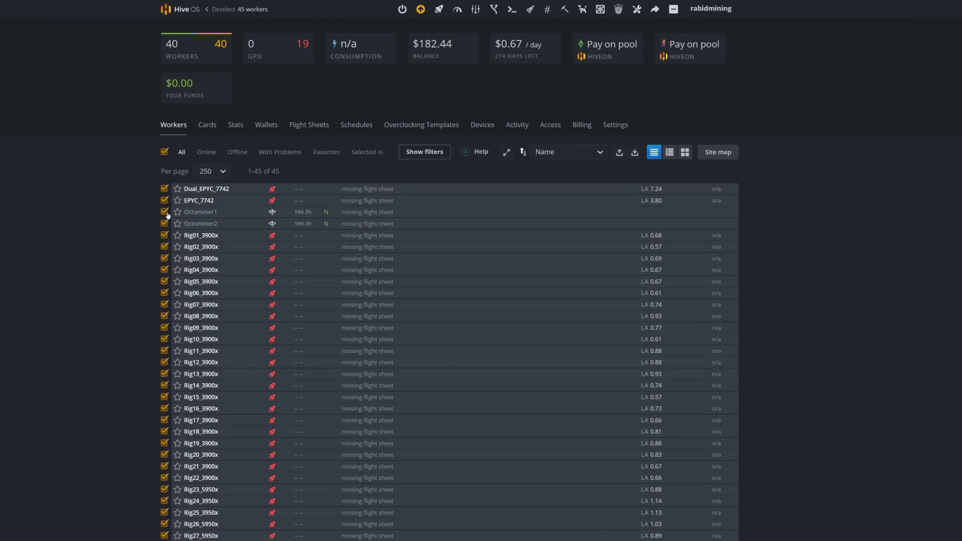
left_click(163, 212)
left_click(164, 223)
scroll(95, 344, "down", 3)
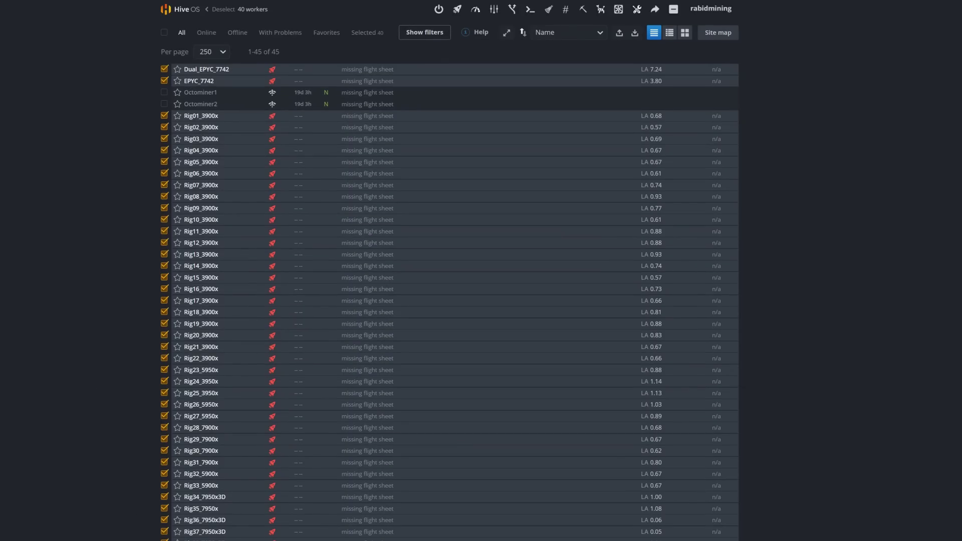
scroll(92, 343, "up", 2)
scroll(92, 343, "up", 1)
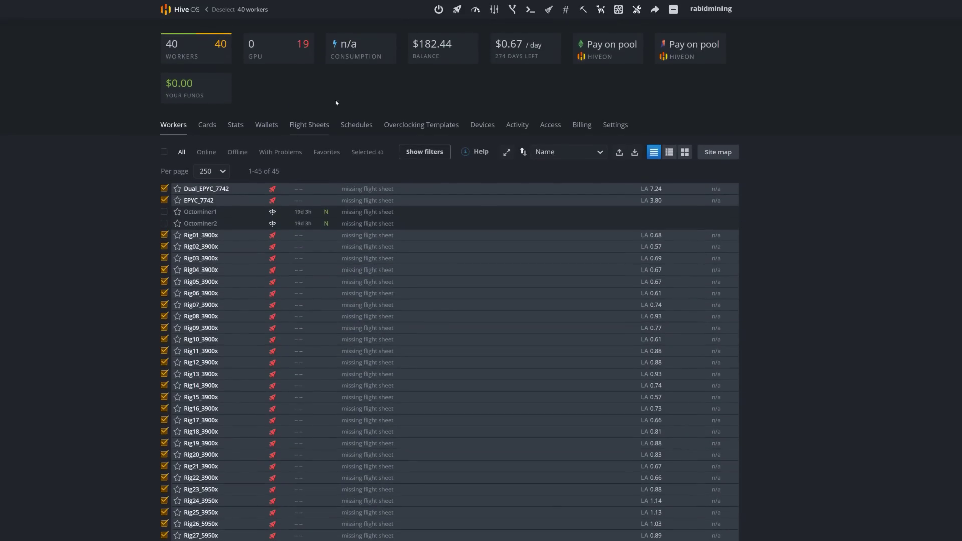
Step: Apply the Spectre flight sheet New TNN SPR to the 40 selected workers and clear the selection
left_click(457, 9)
left_click(532, 108)
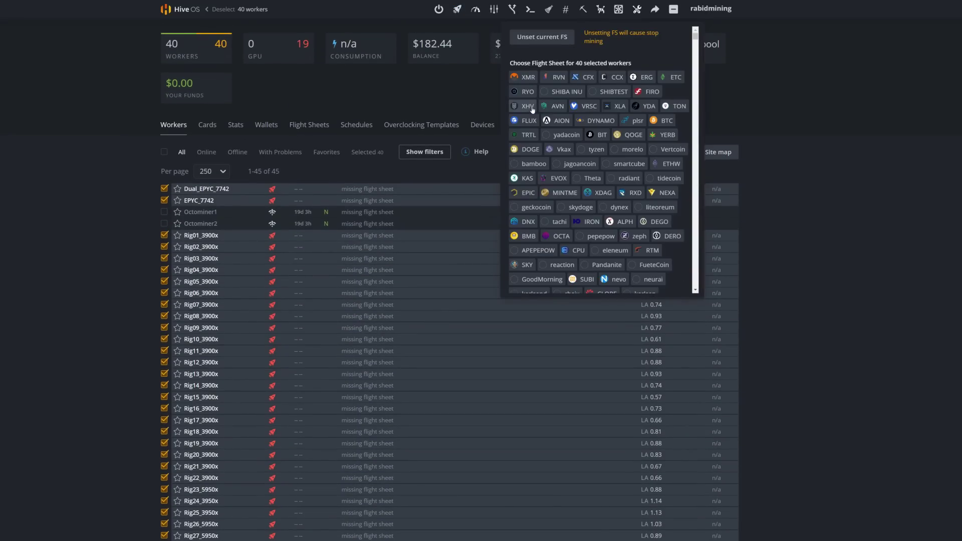
scroll(532, 109, "down", 3)
left_click(623, 252)
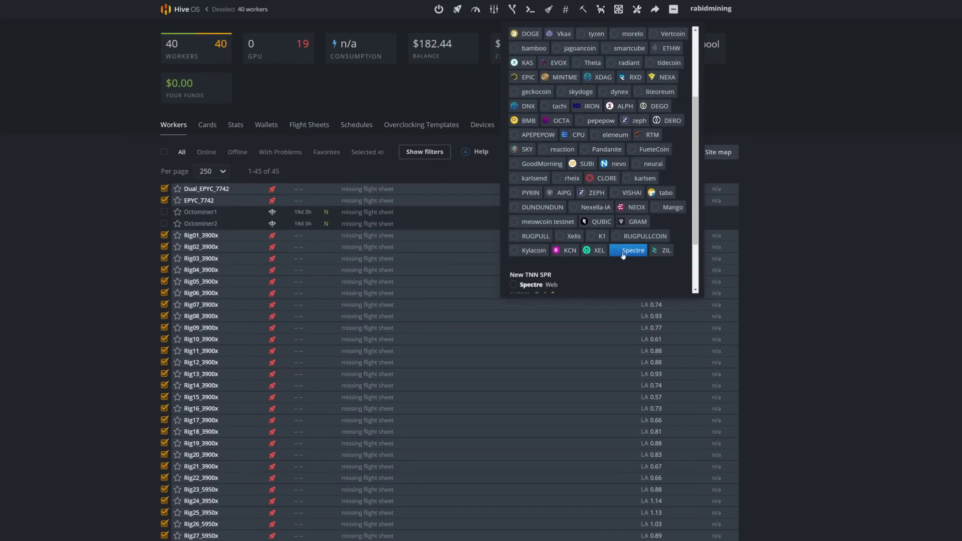
scroll(614, 257, "down", 2)
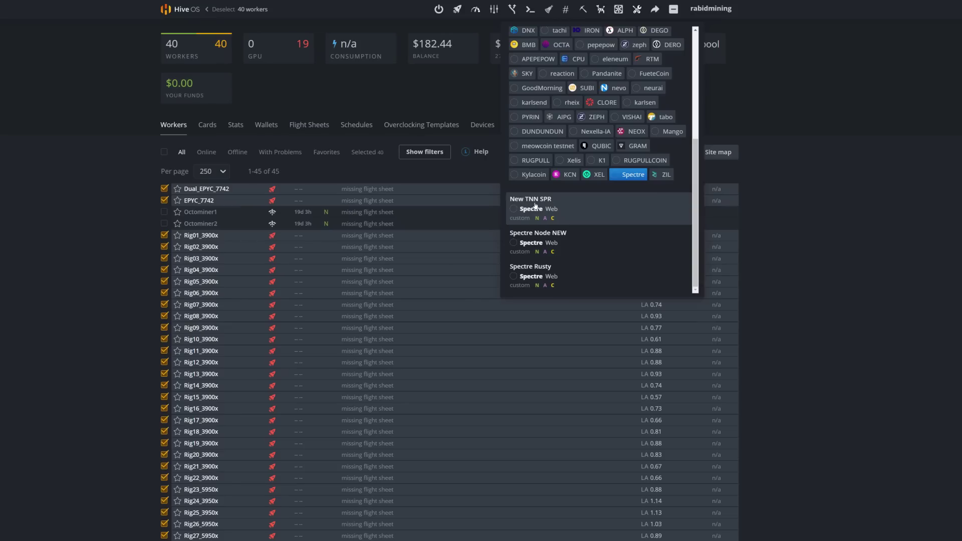
left_click(556, 207)
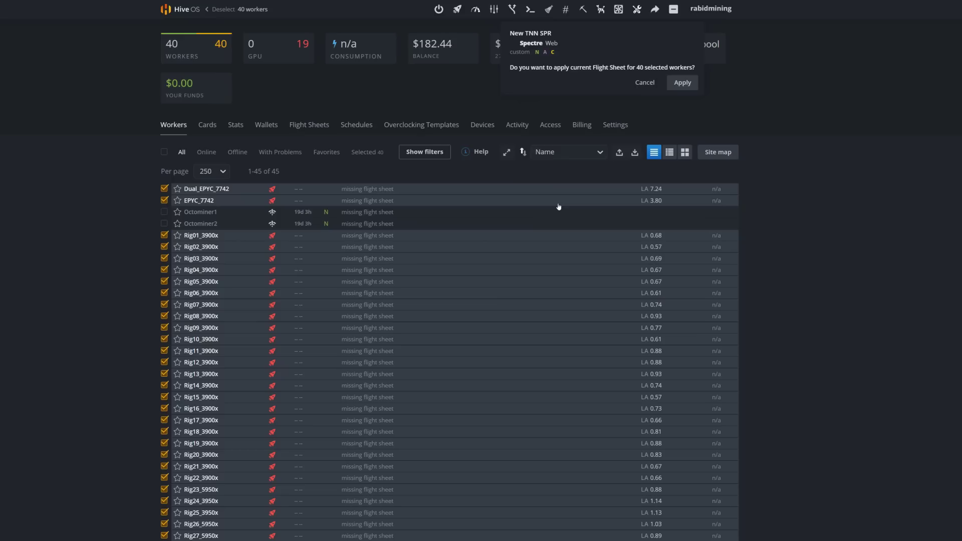
left_click(682, 83)
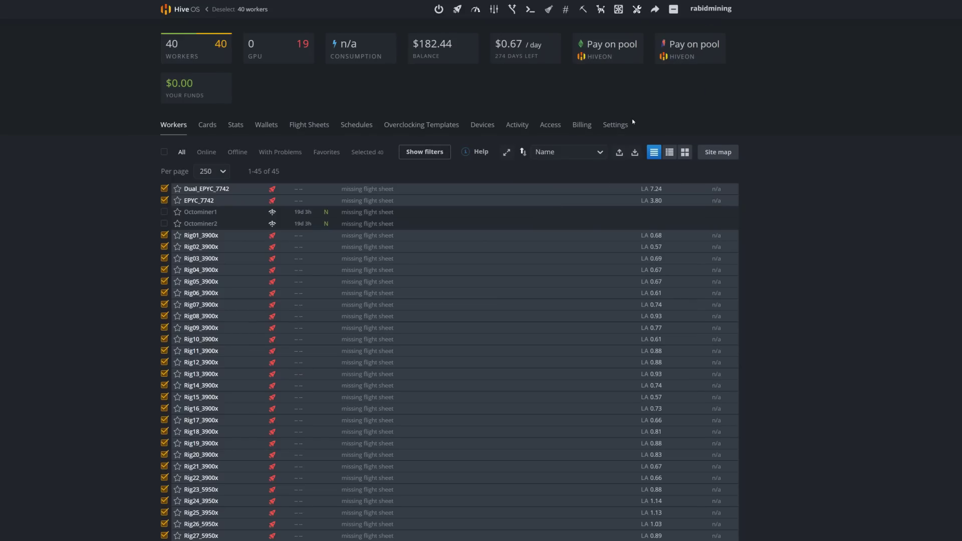
left_click(164, 152)
scroll(209, 322, "down", 2)
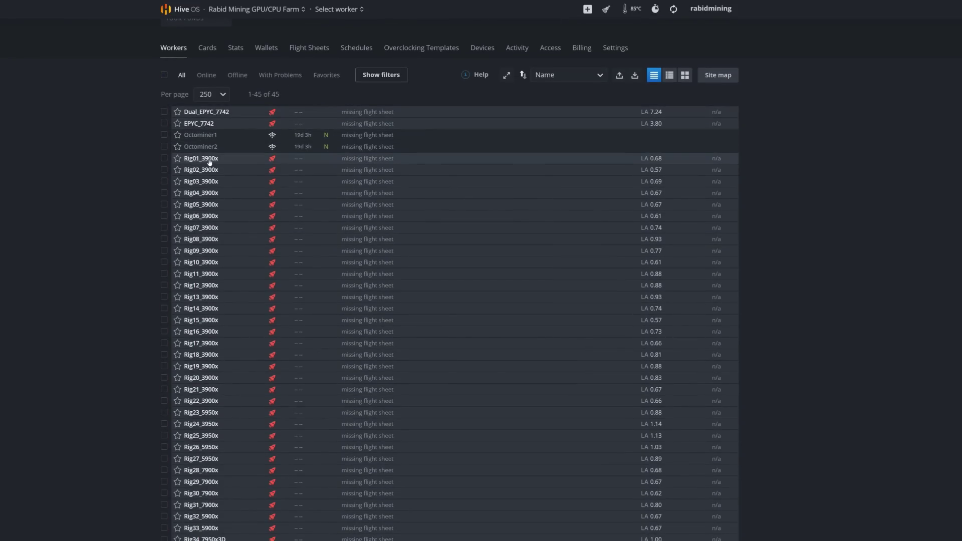
scroll(120, 283, "up", 2)
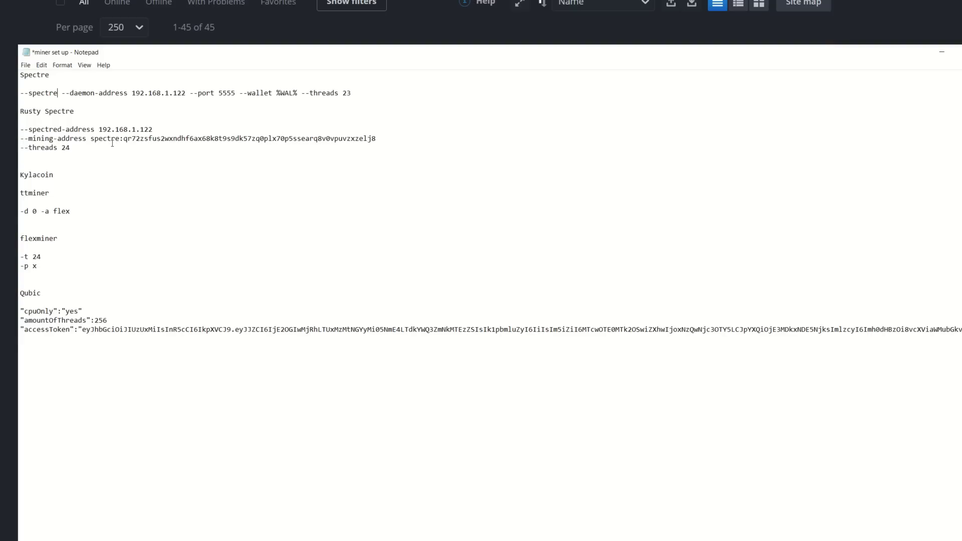
Step: In the miner set up notes, change the Spectre command line to --threads 24 and save the file
left_click_drag(19, 93, 214, 99)
left_click(331, 93)
left_click(362, 95)
key("BackSpace")
type("4")
left_click(25, 65)
left_click(44, 106)
Step: Copy the Spectre command line with --threads 24 from the miner set up notes and return to the Hive OS workers
left_click_drag(20, 94, 352, 96)
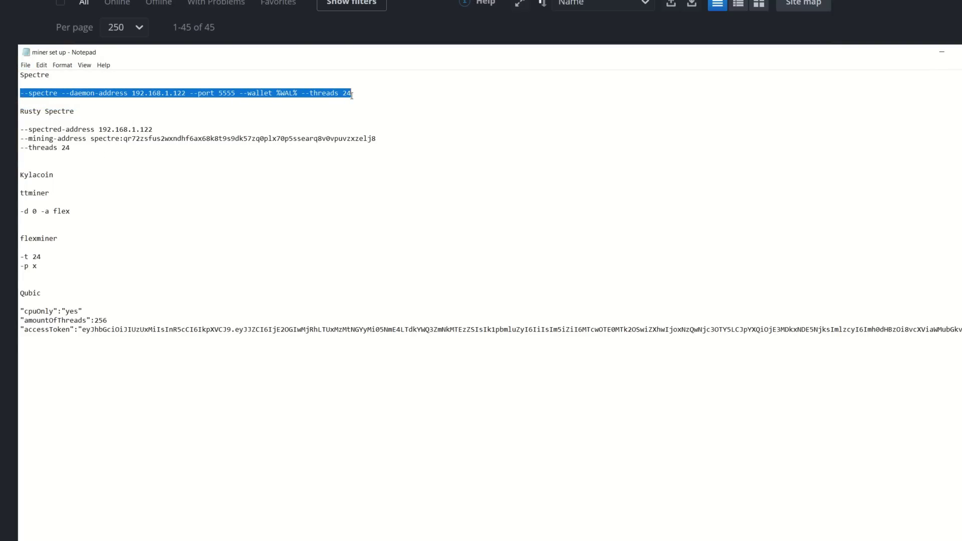
right_click(328, 94)
left_click(355, 123)
key("super+Down")
Step: For Dual_EPYC_7742, set the custom miner's extra config arguments to the copied Spectre line with --threads 256 and apply the tuning
left_click(60, 51)
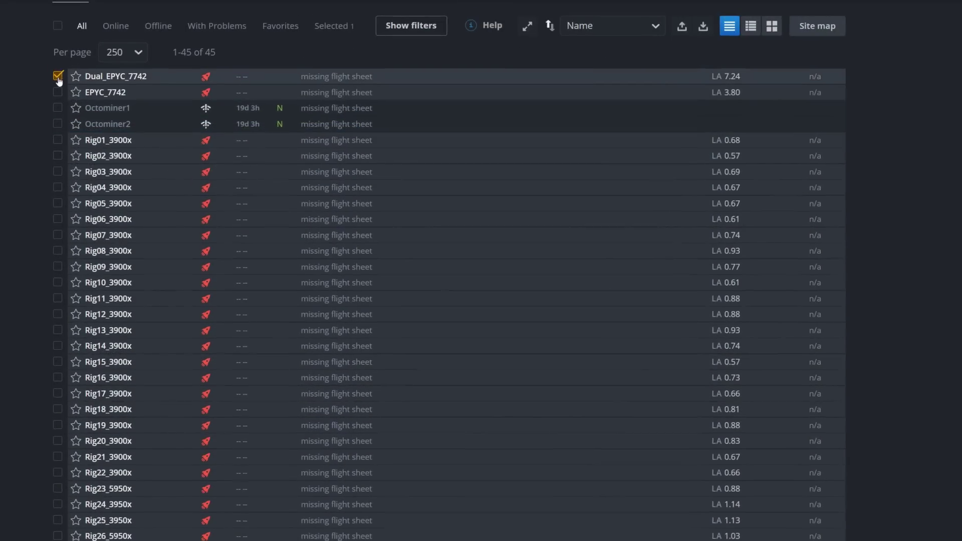
scroll(366, 150, "up", 4)
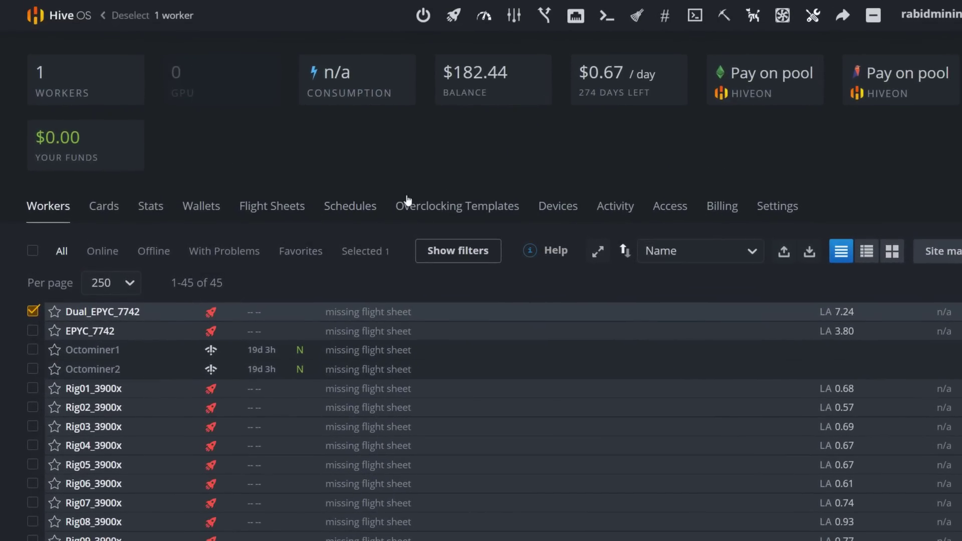
left_click(516, 19)
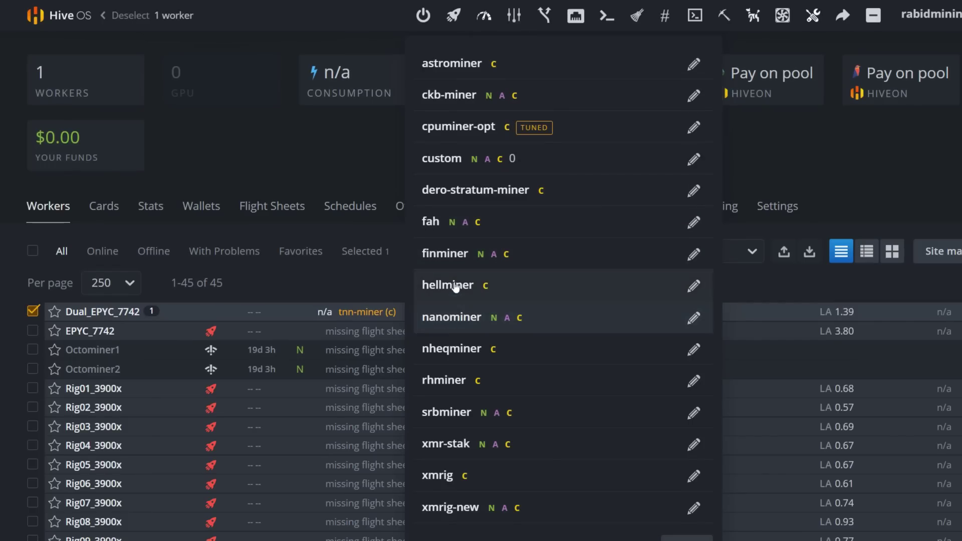
left_click(694, 158)
left_click(310, 468)
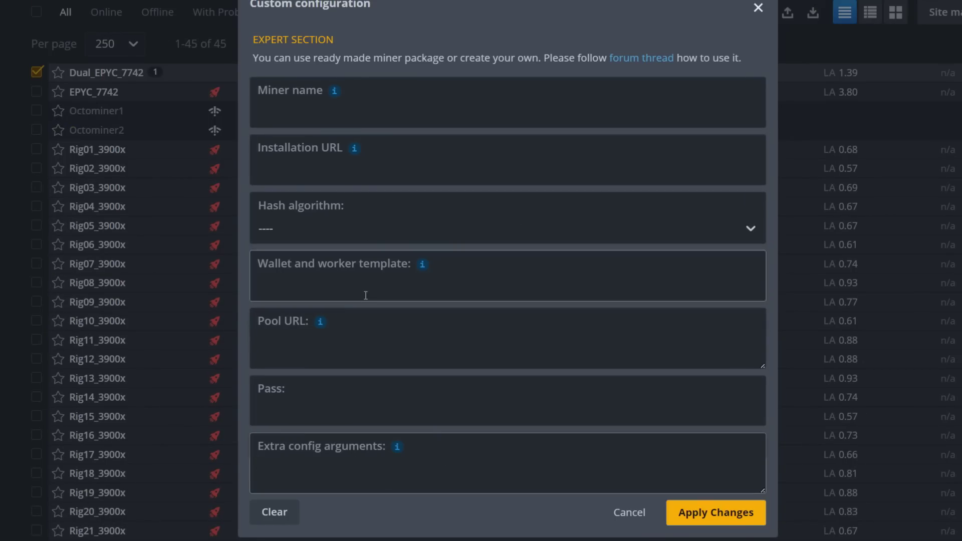
key("ctrl+v")
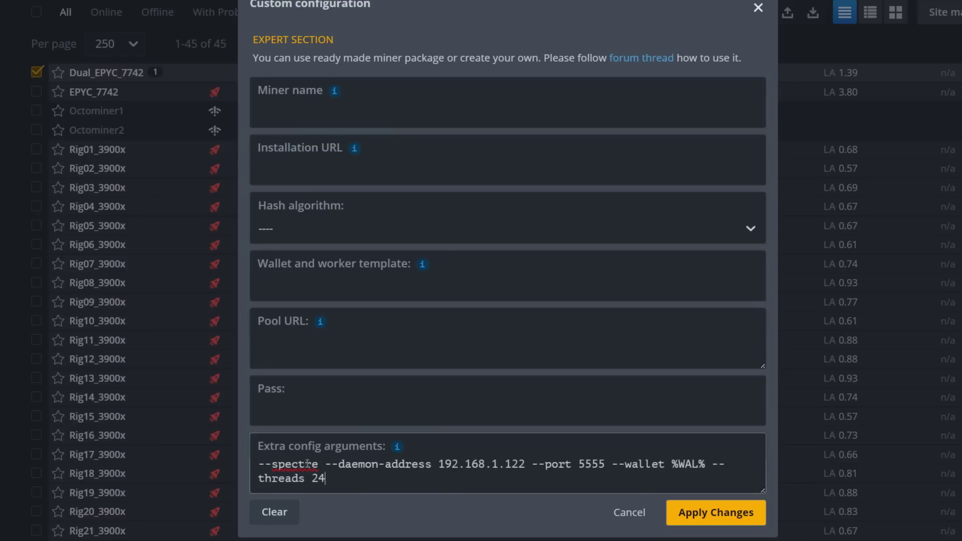
key("BackSpace")
key("BackSpace")
type("256")
left_click(693, 514)
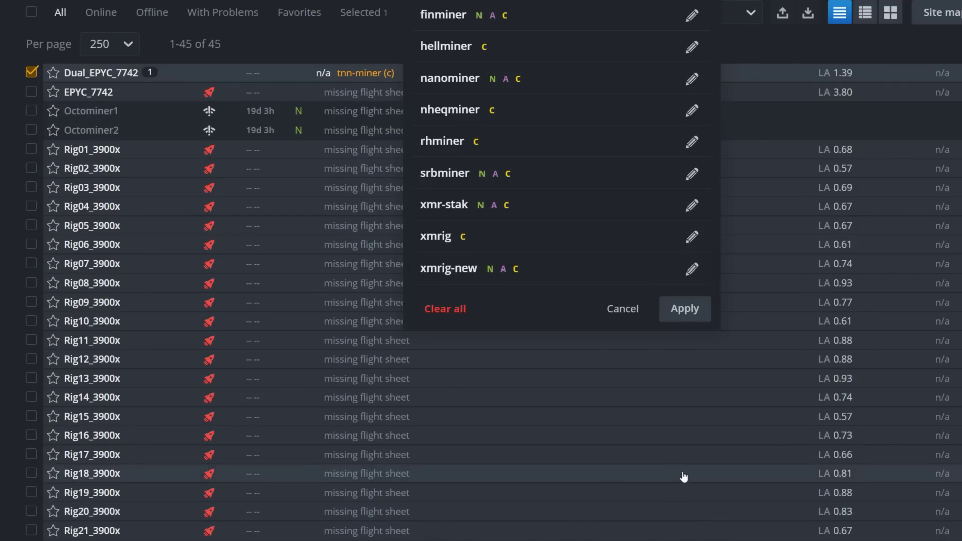
left_click(686, 308)
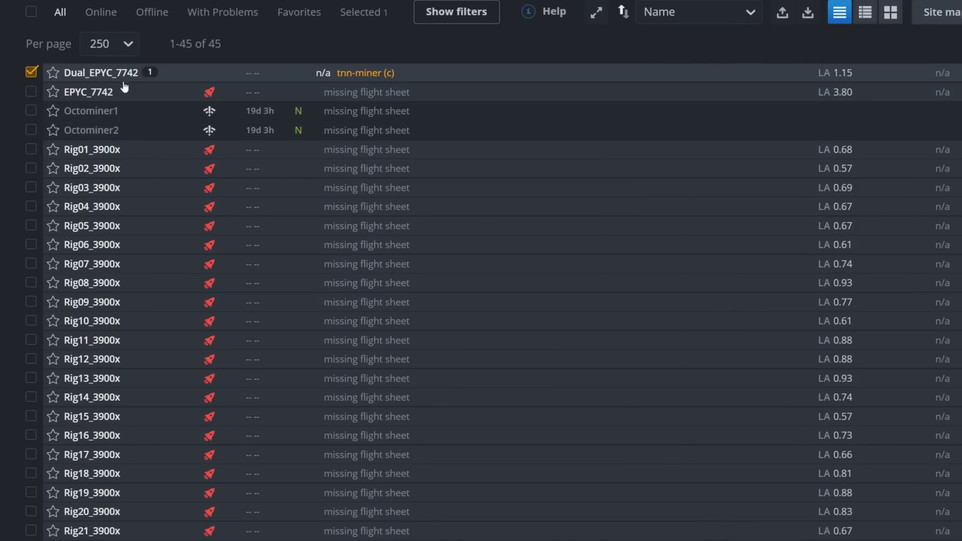
Step: For EPYC_7742 only, set the custom miner's extra config arguments to the copied Spectre line with --threads 128 and apply the tuning
left_click(30, 73)
left_click(31, 92)
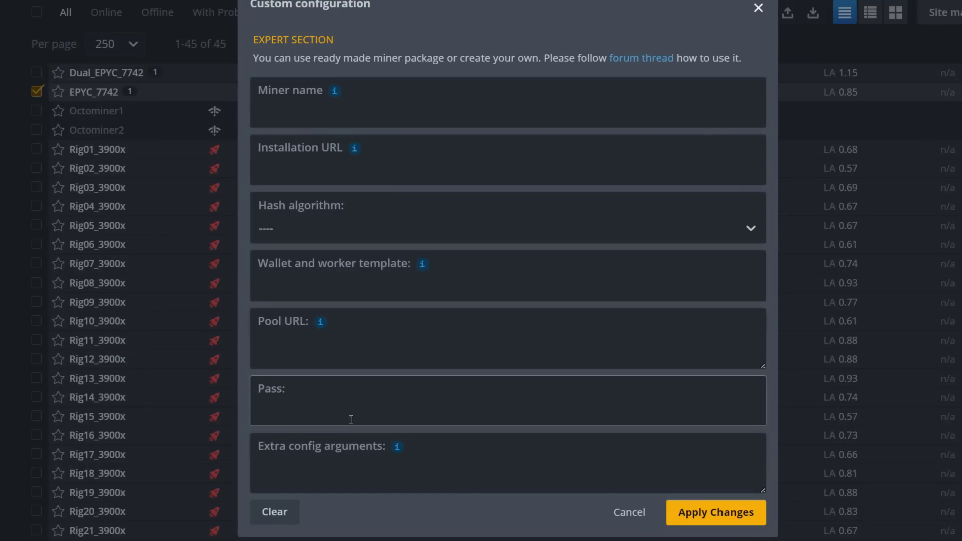
left_click(326, 466)
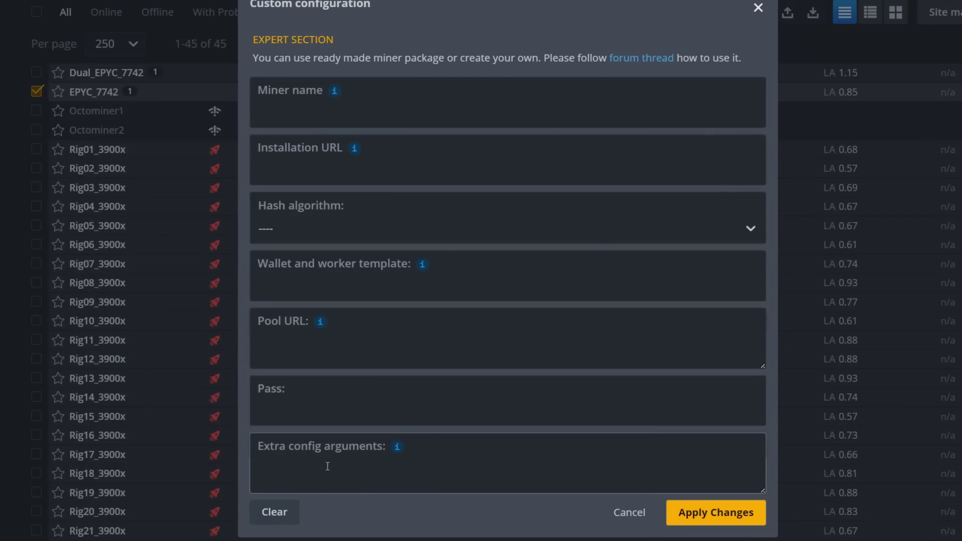
key("ctrl+v")
key("BackSpace")
key("BackSpace")
type("1")
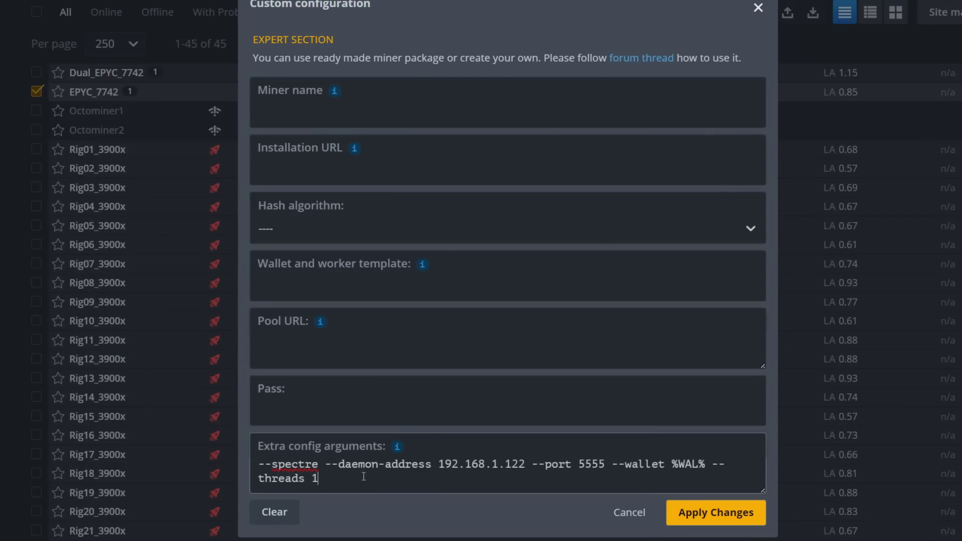
type("28")
left_click(696, 518)
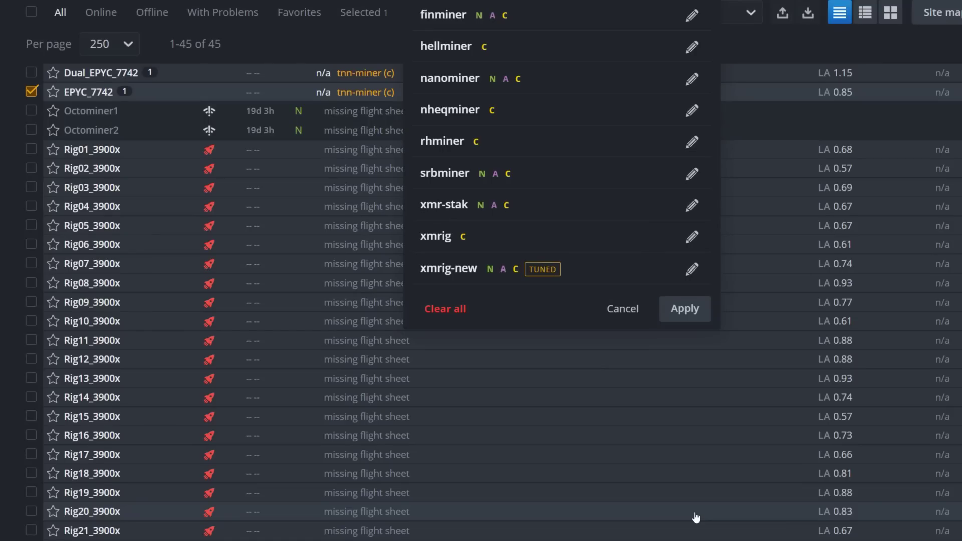
left_click(687, 312)
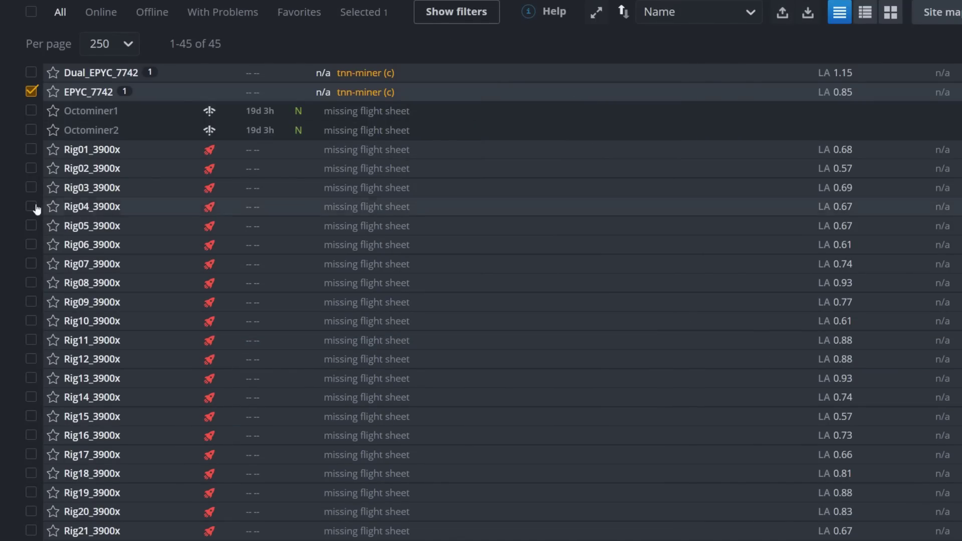
Step: Select all workers except Dual_EPYC_7742, EPYC_7742, Octominer1 and Octominer2
left_click(31, 12)
left_click(52, 21)
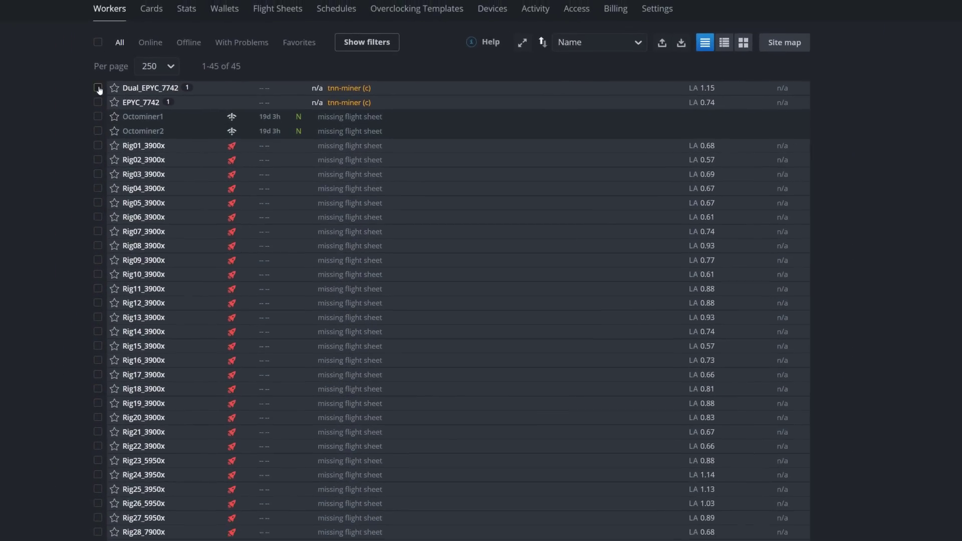
left_click(50, 76)
left_click(124, 55)
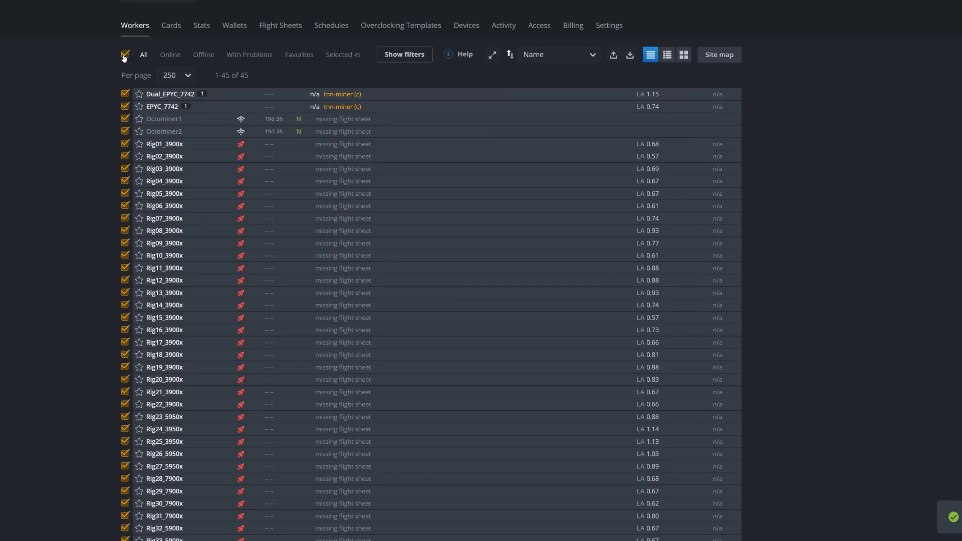
left_click(125, 94)
left_click(125, 107)
left_click(125, 119)
left_click(124, 132)
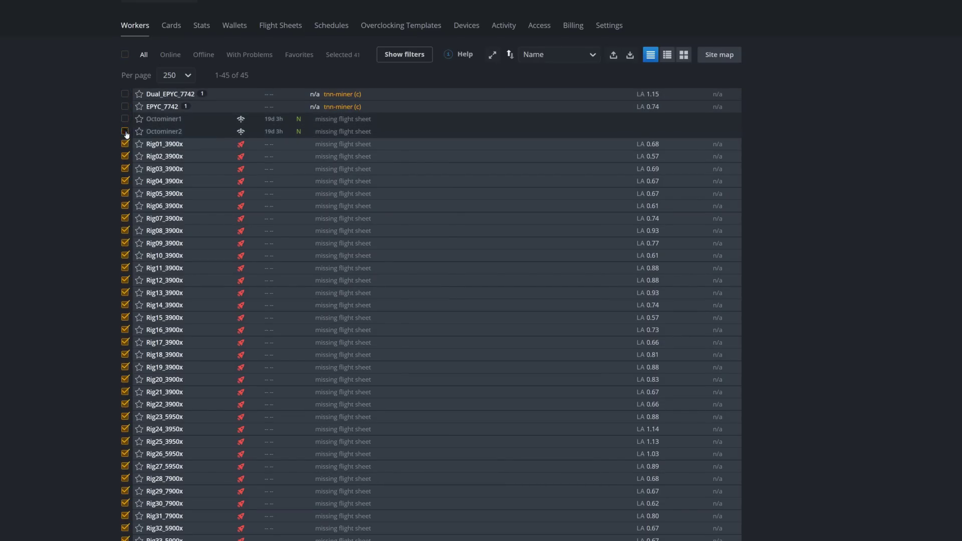
Step: Remove TestBench and the workers Rig34 through Rig40 from the selection
scroll(97, 285, "down", 3)
left_click(124, 512)
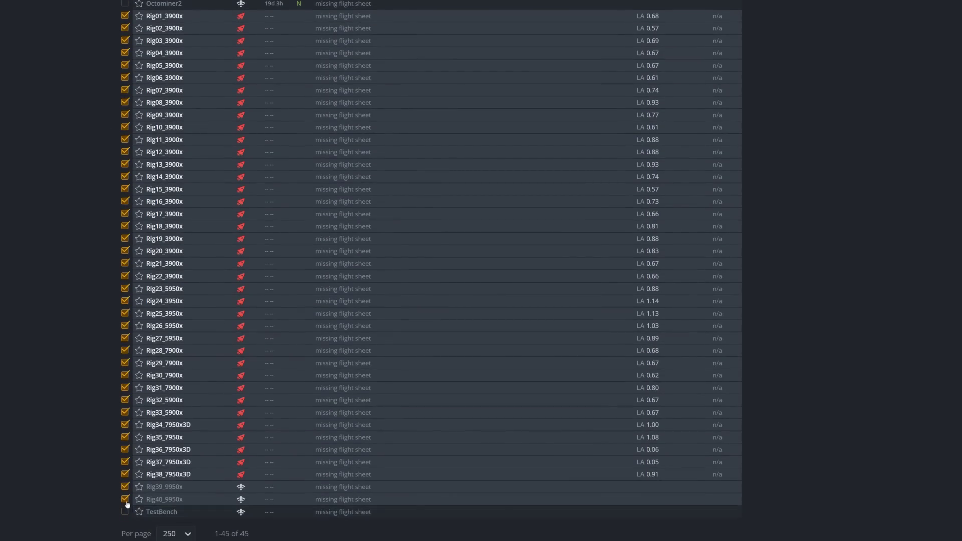
left_click(125, 500)
left_click(125, 487)
left_click(126, 474)
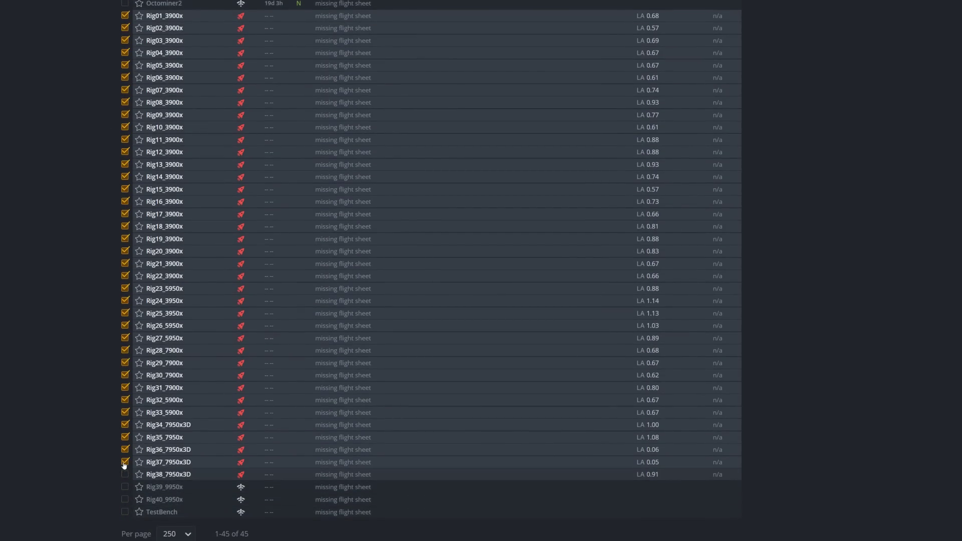
left_click(125, 462)
left_click(125, 450)
left_click(126, 437)
left_click(126, 424)
Step: Remove the workers Rig23 through Rig27 from the selection
left_click(126, 338)
left_click(125, 326)
left_click(125, 313)
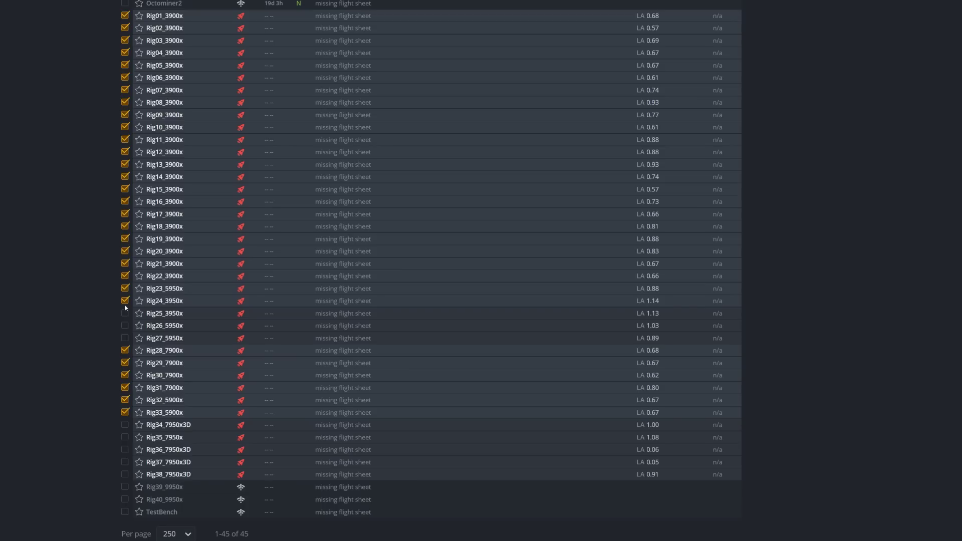
left_click(125, 301)
left_click(125, 288)
Step: Apply the Spectre line with --threads 24 as the custom miner's extra config arguments for the selected workers, and clear the selection
scroll(181, 311, "up", 1)
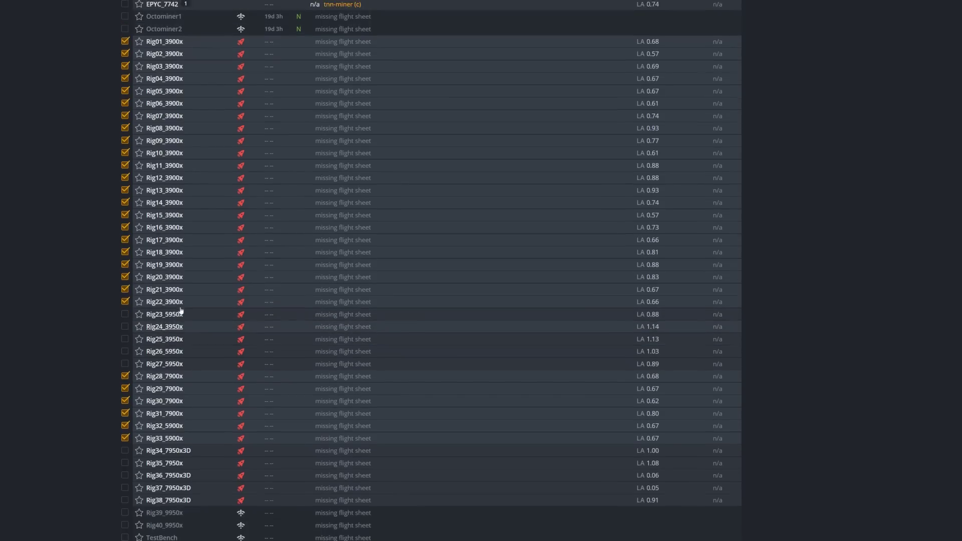
scroll(181, 311, "up", 2)
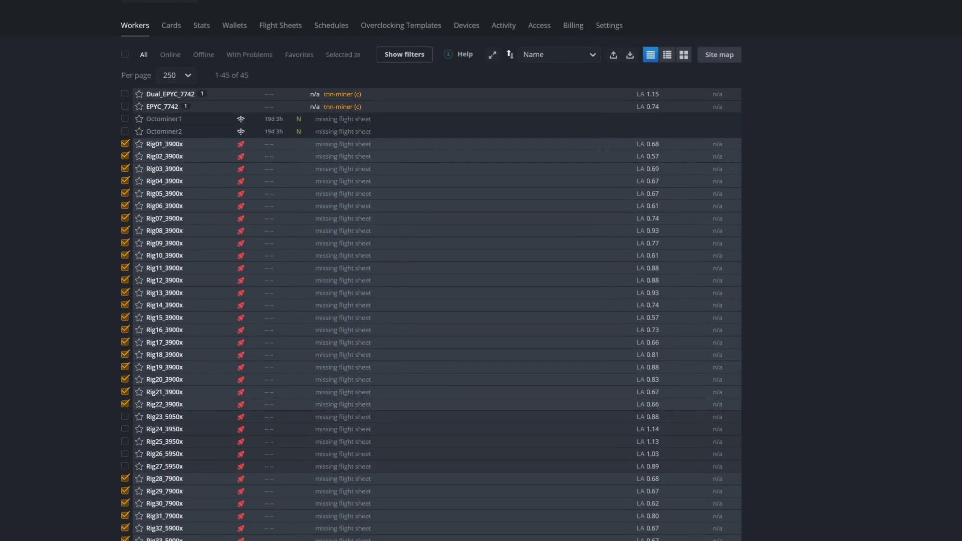
left_click(404, 54)
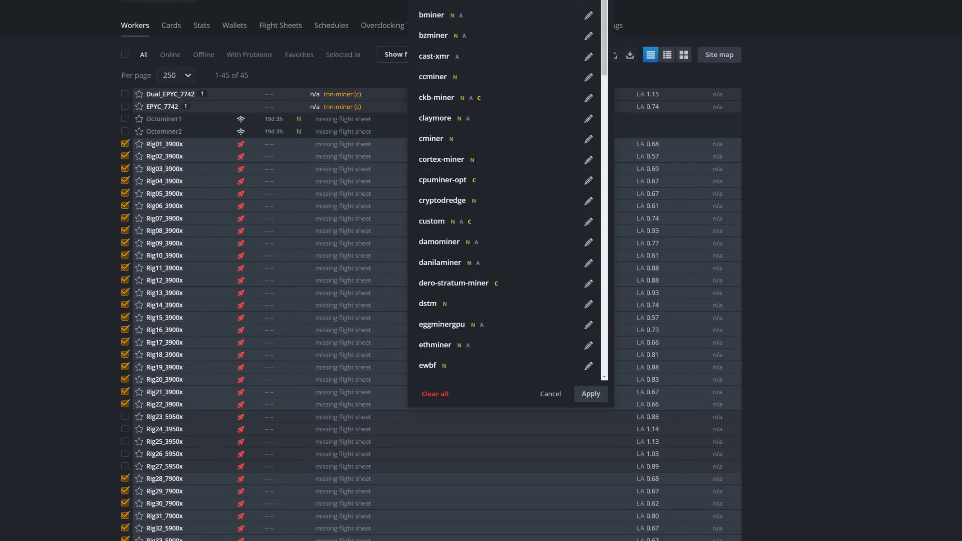
left_click(587, 220)
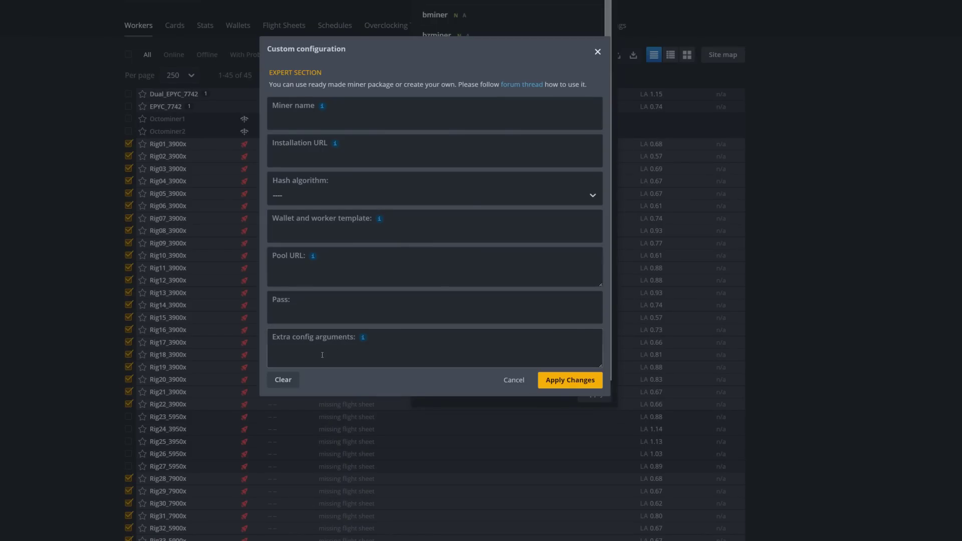
left_click(322, 355)
type("--spectre --daemon-address 192.168.1.122 --port 5555 --wallet %WAL% --threads 24")
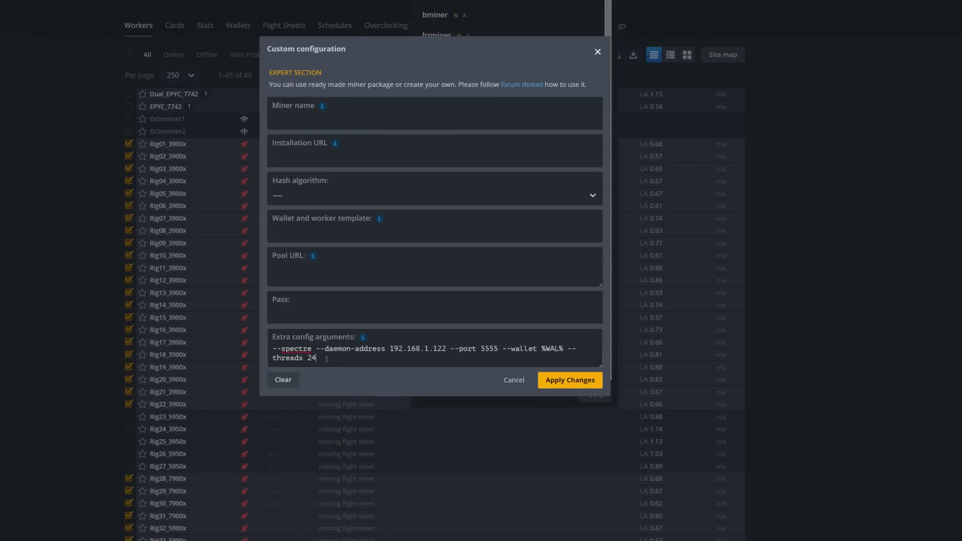
left_click(552, 380)
left_click(591, 395)
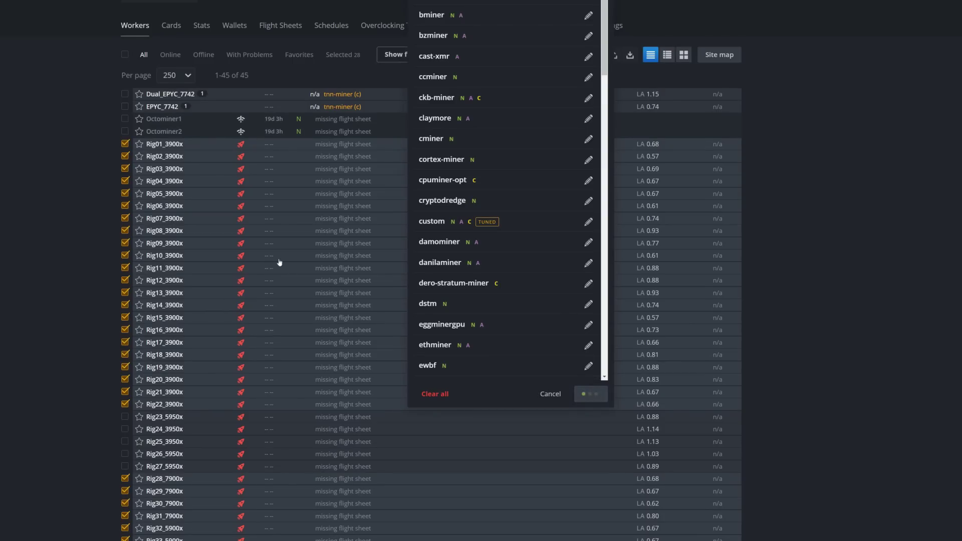
left_click(125, 54)
left_click(124, 54)
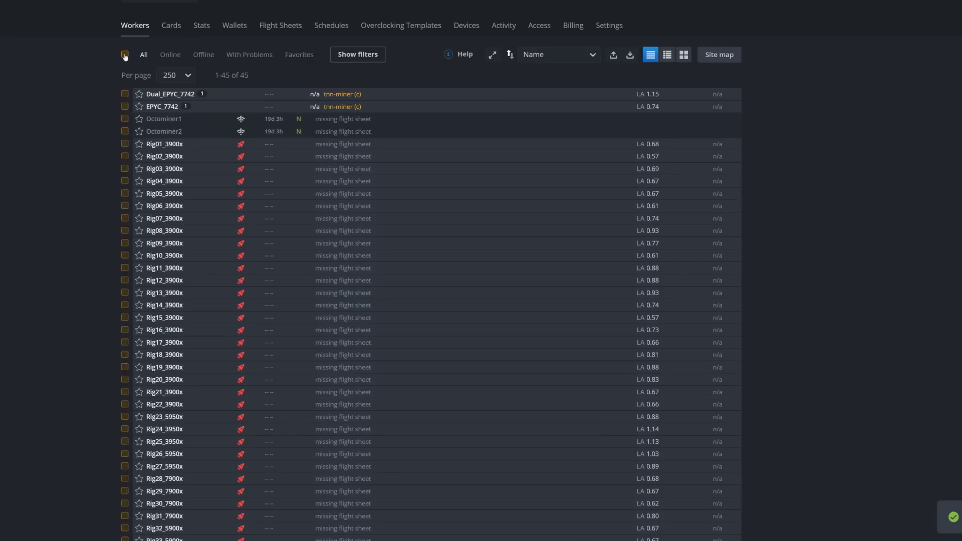
Step: Select the workers Rig34 through Rig38
scroll(64, 331, "down", 1)
scroll(64, 331, "down", 2)
left_click(127, 475)
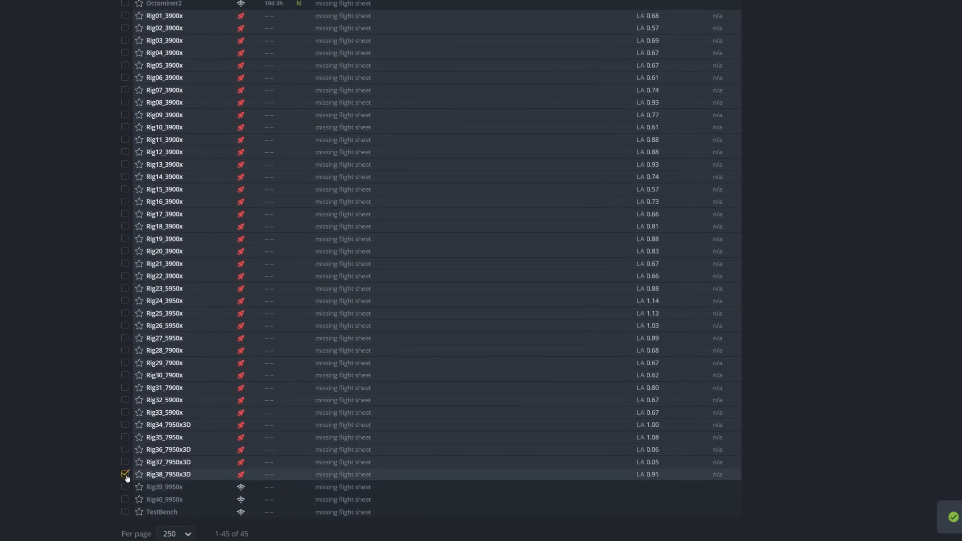
left_click(126, 462)
left_click(126, 449)
left_click(125, 437)
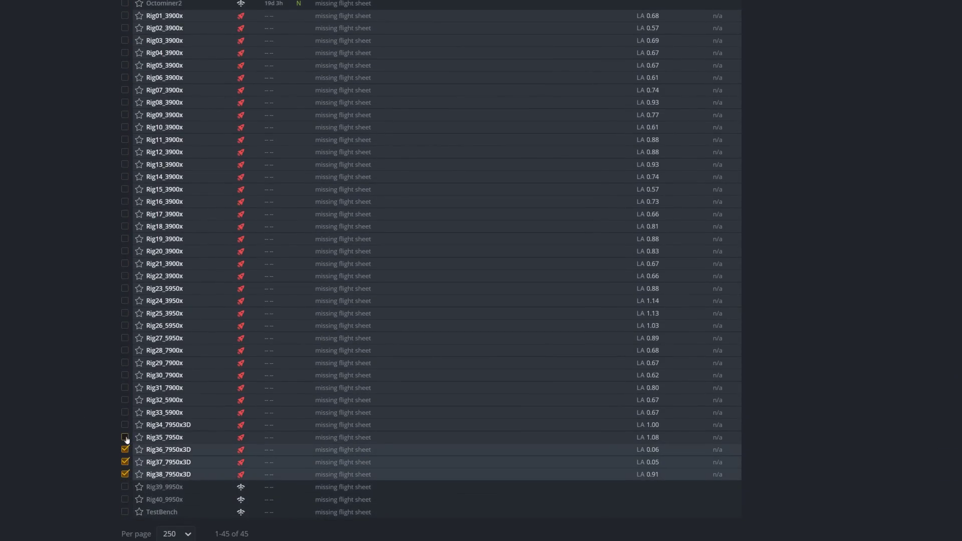
left_click(125, 424)
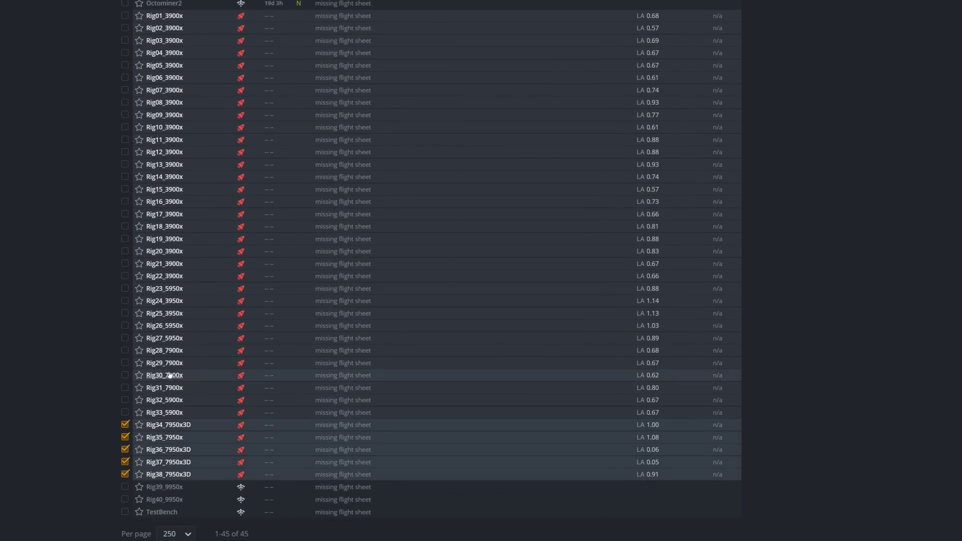
Step: Add the workers Rig23 through Rig27 to the selection
left_click(126, 338)
left_click(125, 326)
left_click(125, 313)
left_click(125, 302)
left_click(125, 288)
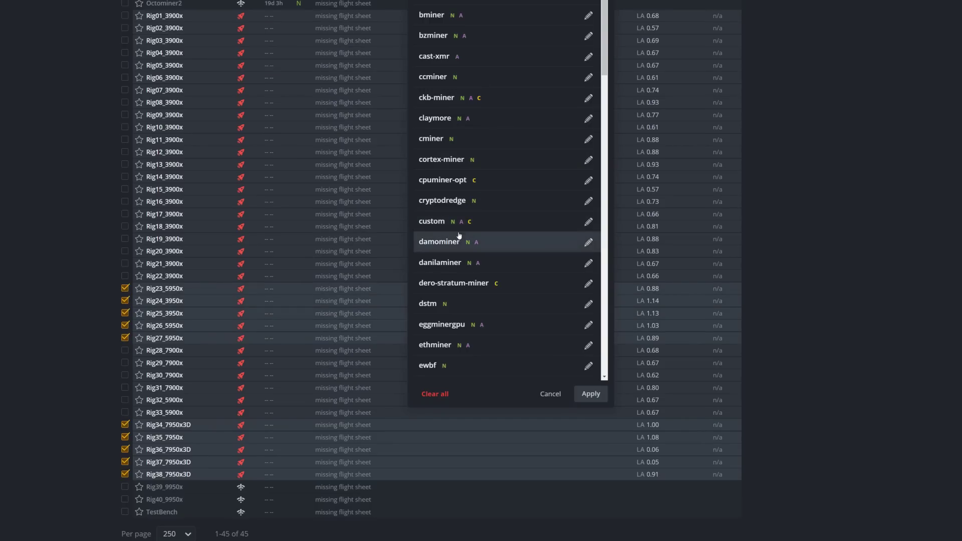
Step: Enter "--spectre --daemon-address 192.168.1.122 --port 5555 --wallet %WAL% --threads 24" as the custom miner's extra config arguments
left_click(588, 222)
left_click(331, 349)
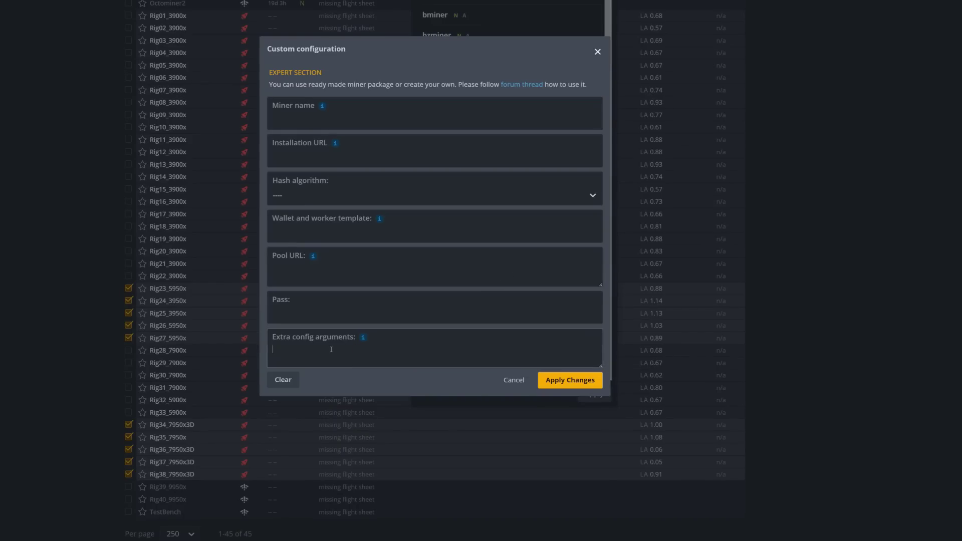
type("--spectre --daemon-address 192.168.1.122 --port 5555 --wallet %WAL% --threads 24")
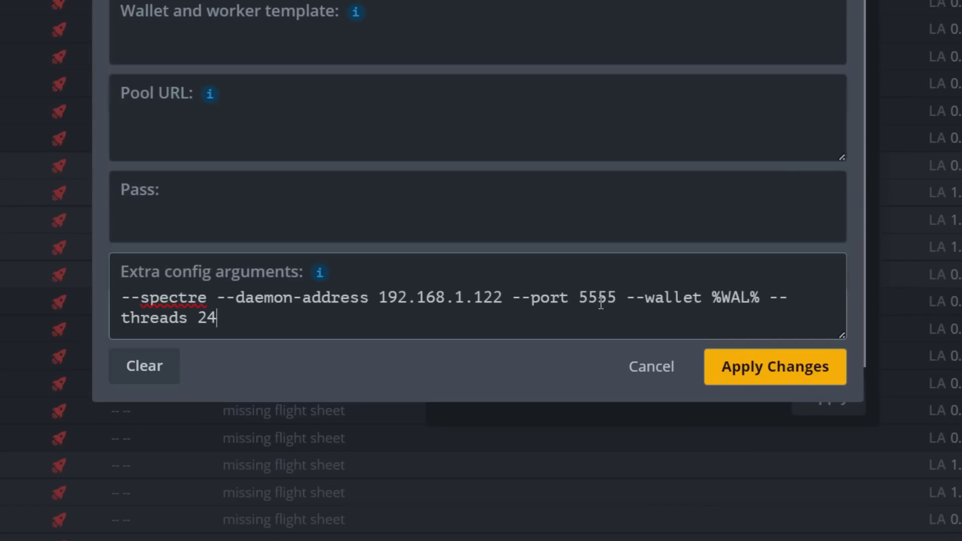
left_click_drag(712, 299, 761, 302)
left_click(713, 303)
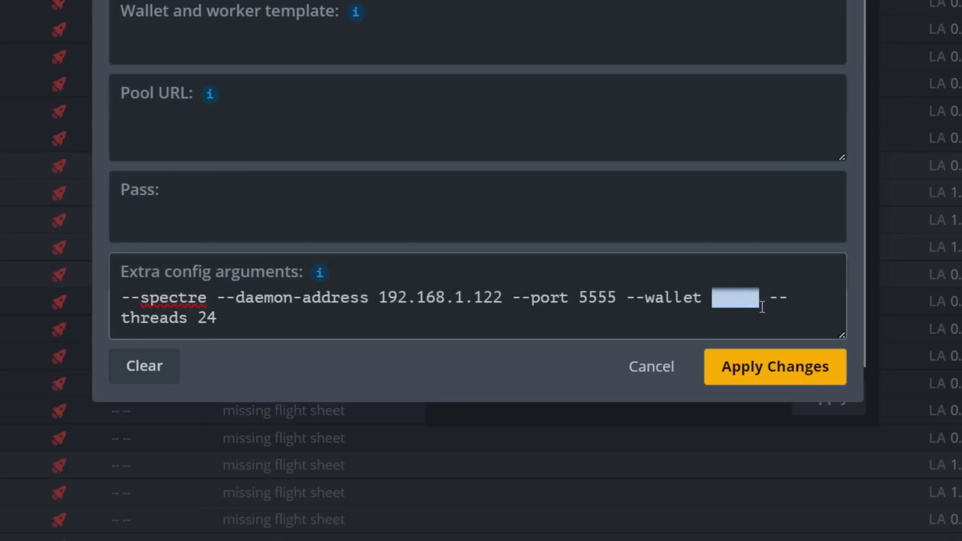
left_click(760, 303)
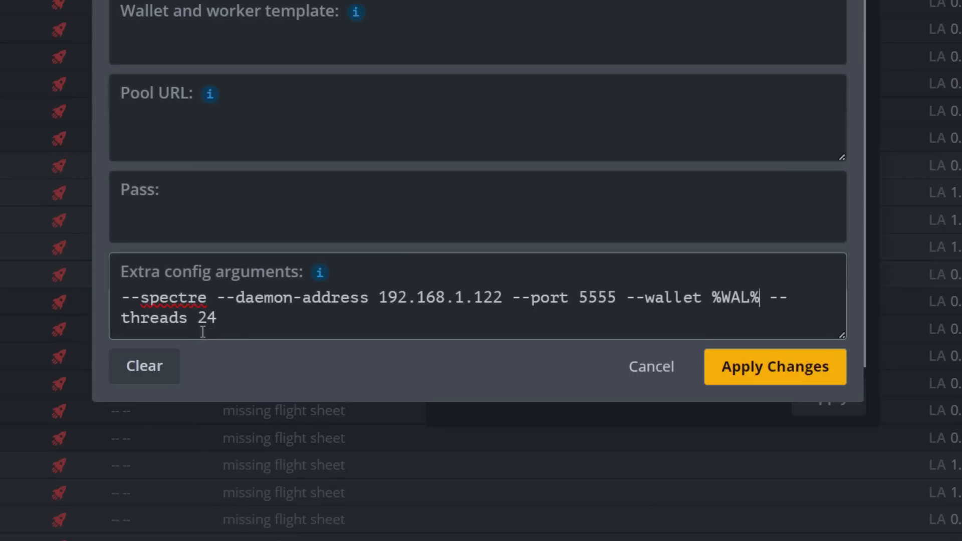
Step: Apply the custom miner tuning to the selected workers and clear the worker selection
left_click(729, 373)
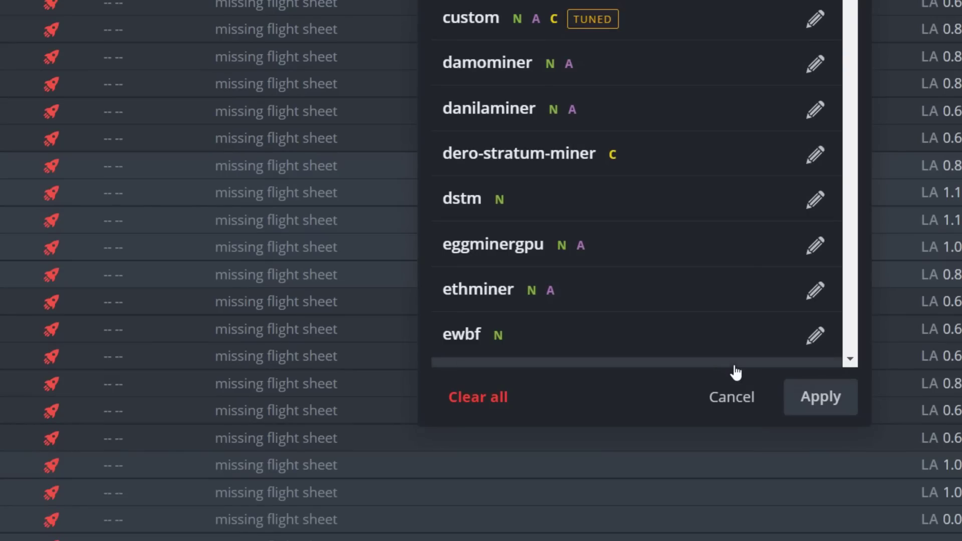
left_click(811, 401)
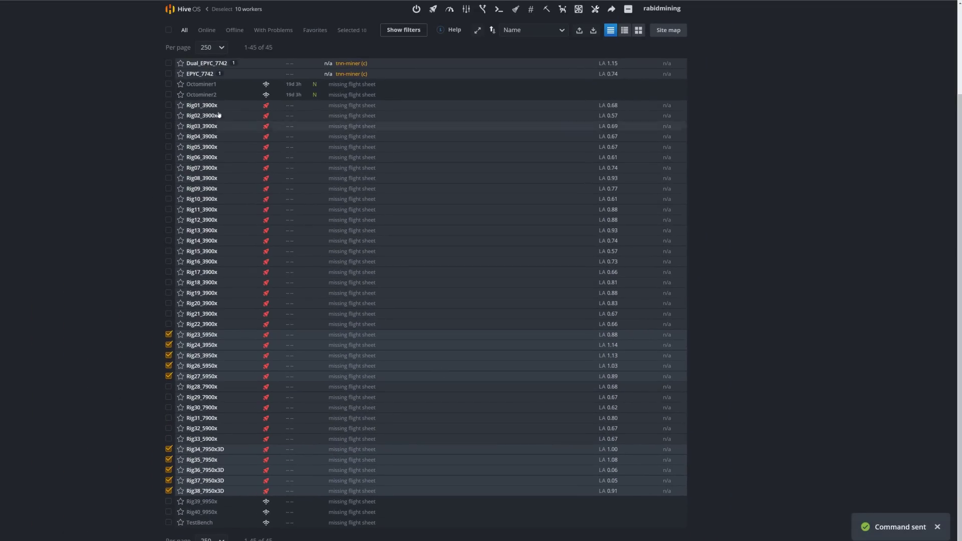
left_click(168, 30)
scroll(97, 217, "up", 2)
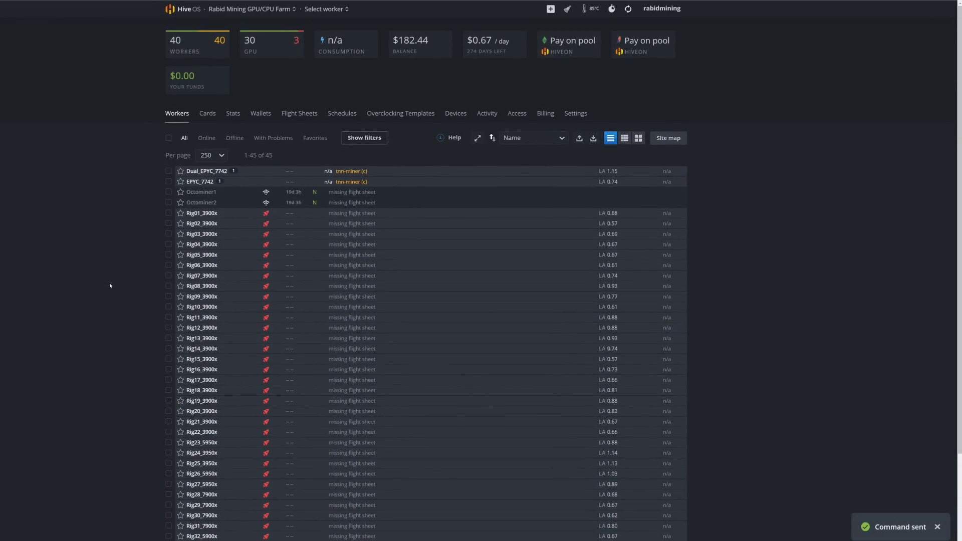
Step: Refresh the farm data and check the miner status of every rig in the workers list
left_click(627, 10)
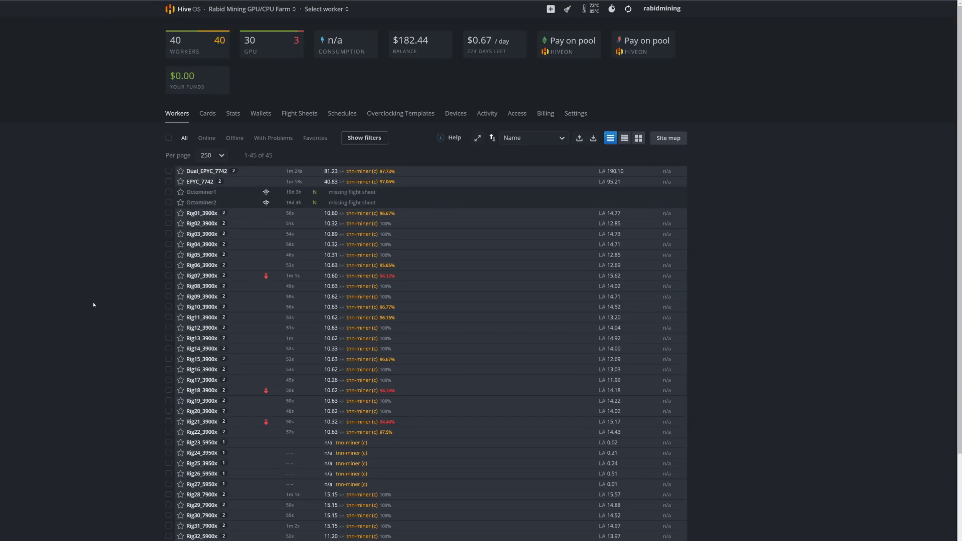
scroll(94, 301, "down", 2)
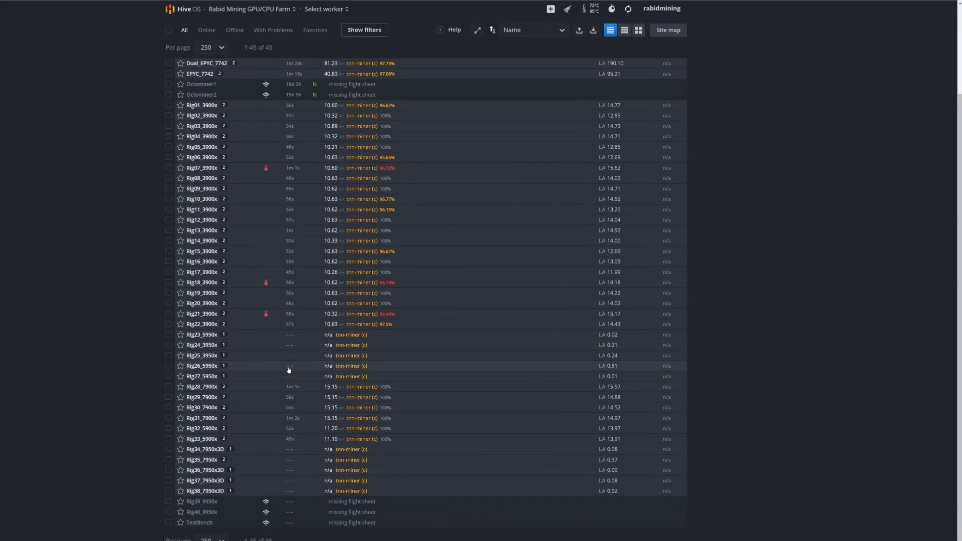
scroll(282, 369, "up", 2)
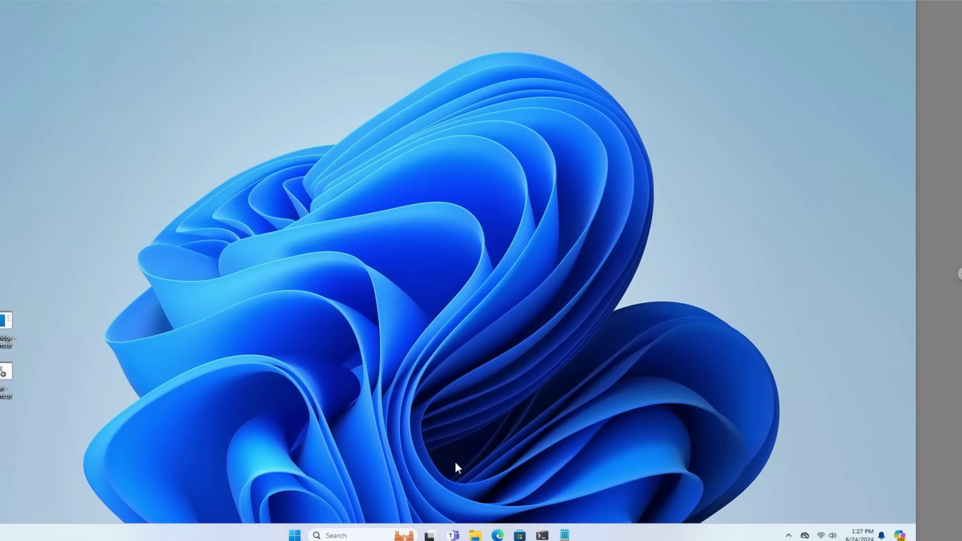
Step: Switch to the node computer's desktop and close Notepad and all open terminal windows
left_click(566, 535)
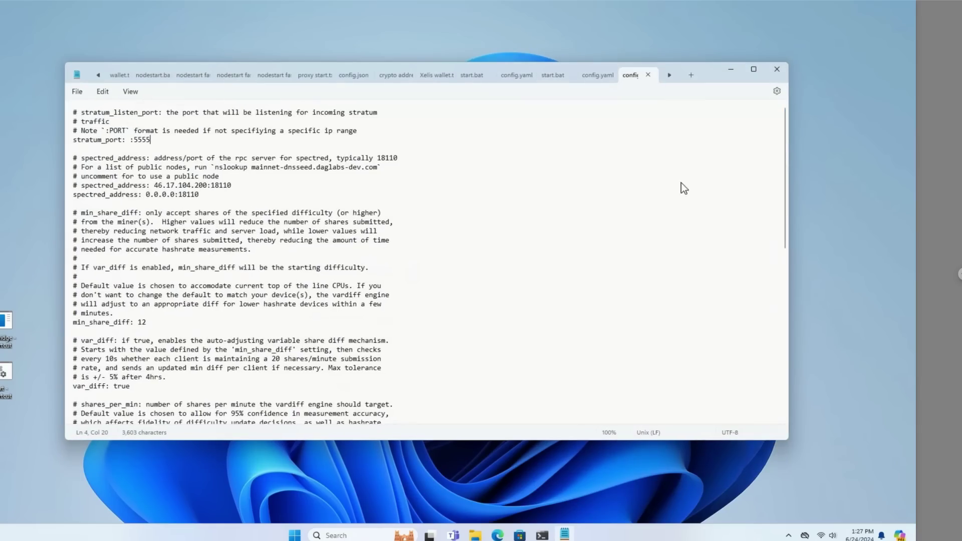
left_click(775, 70)
right_click(552, 535)
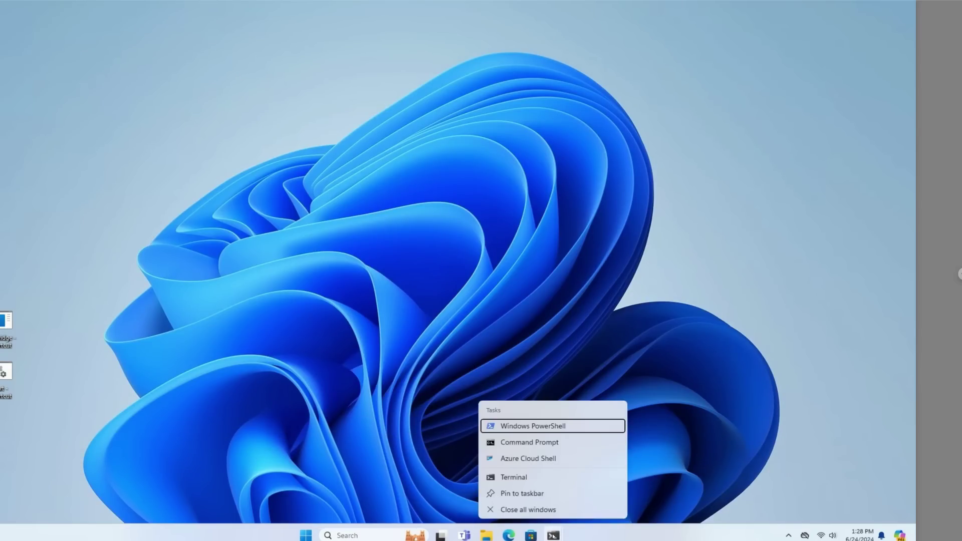
left_click(531, 508)
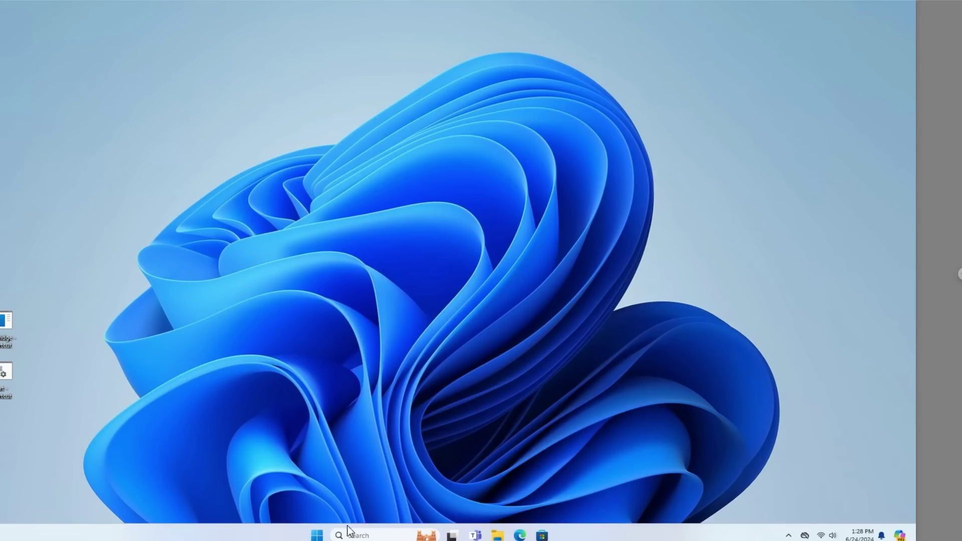
Step: Restart the node computer
left_click(317, 535)
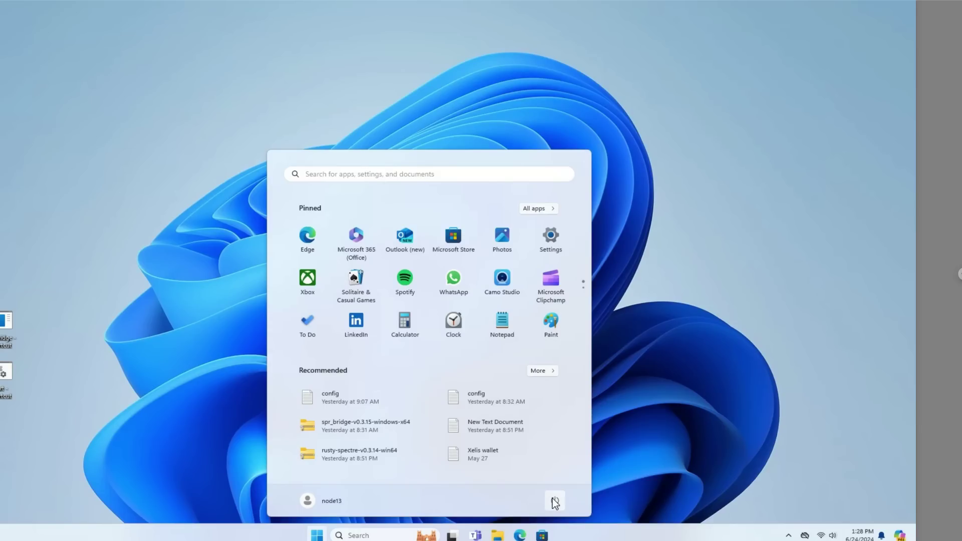
left_click(552, 498)
left_click(545, 479)
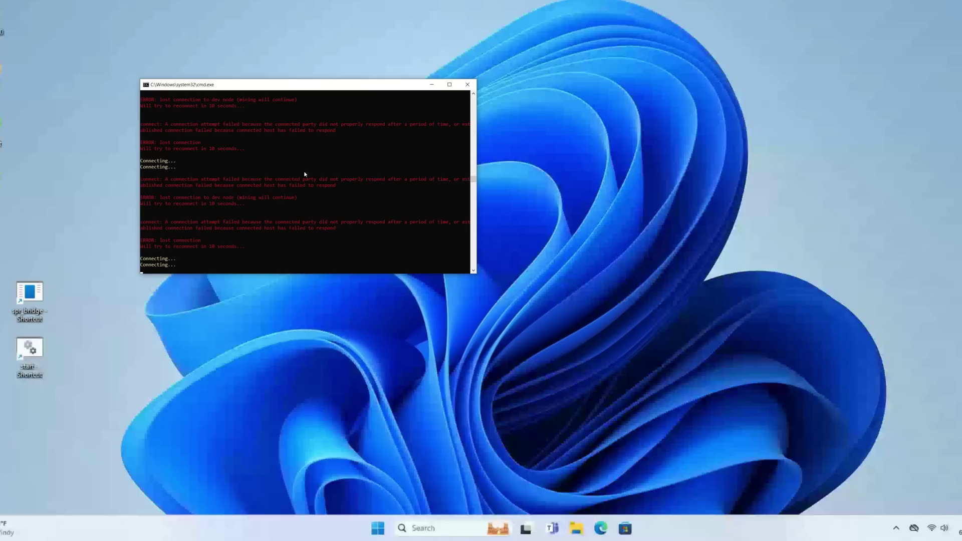
Step: Minimize the miner console and launch the Spectre node and the stratum bridge from the start and spr_bridge desktop shortcuts
left_click(431, 84)
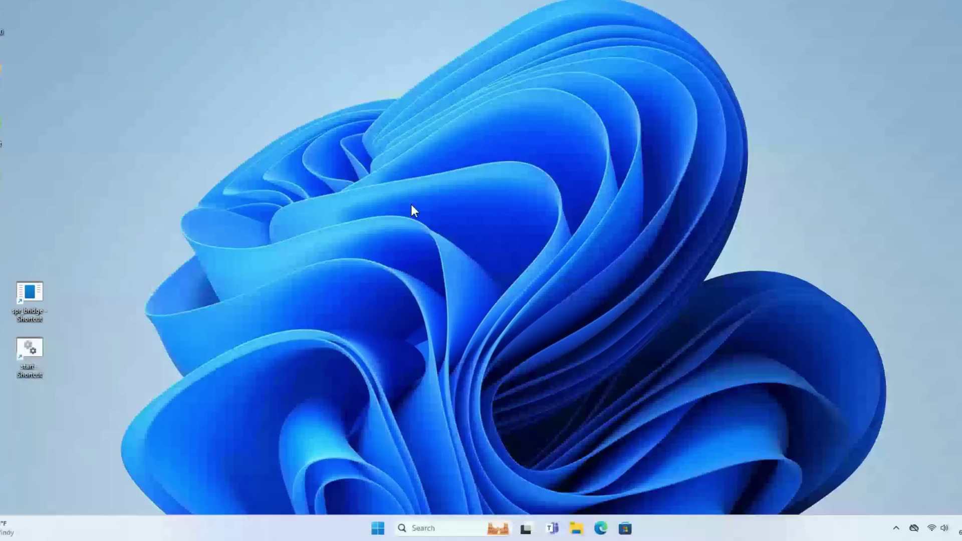
double_click(32, 348)
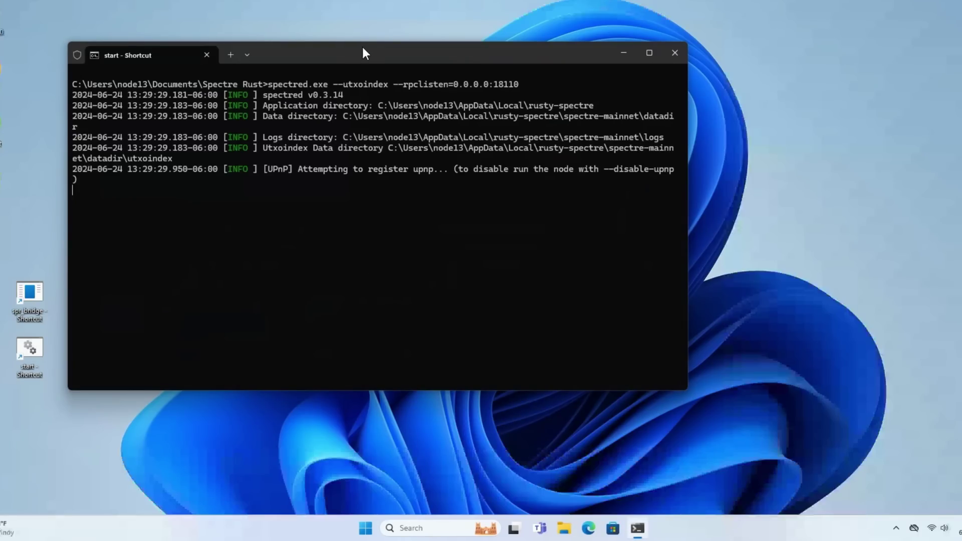
left_click_drag(364, 50, 453, 59)
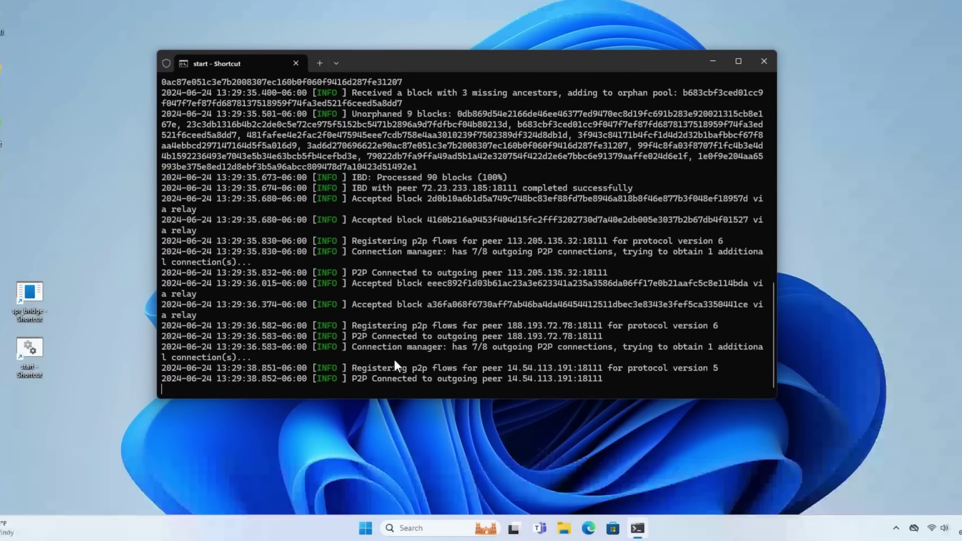
left_click(712, 62)
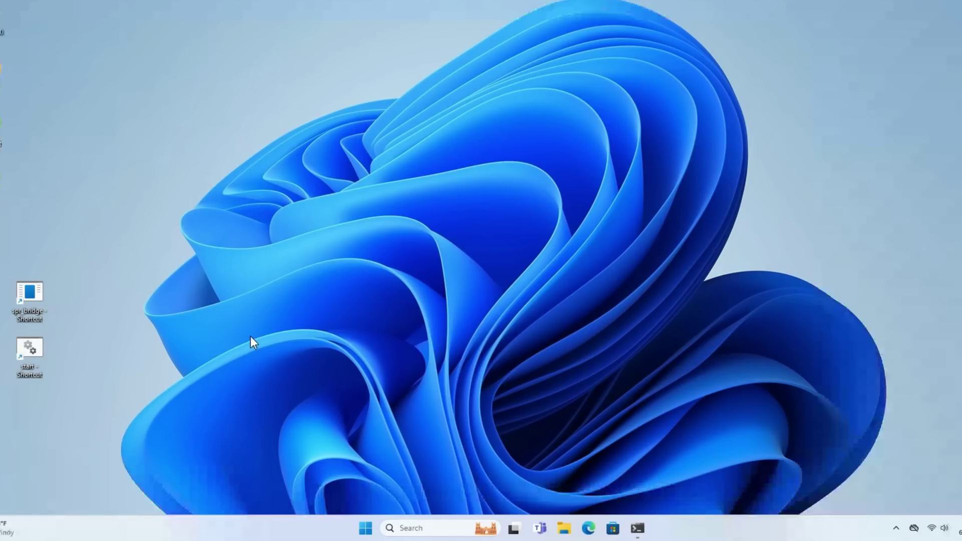
double_click(25, 291)
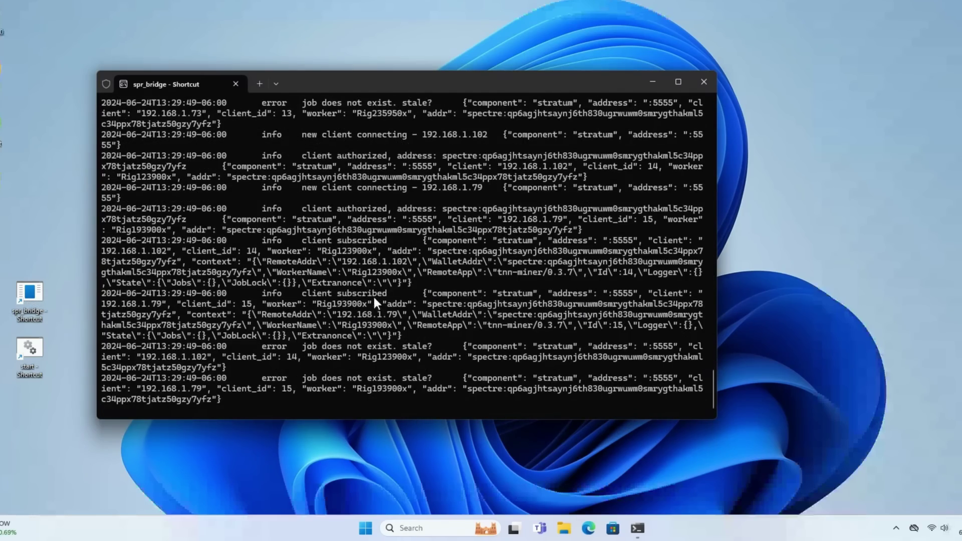
left_click_drag(384, 81, 457, 83)
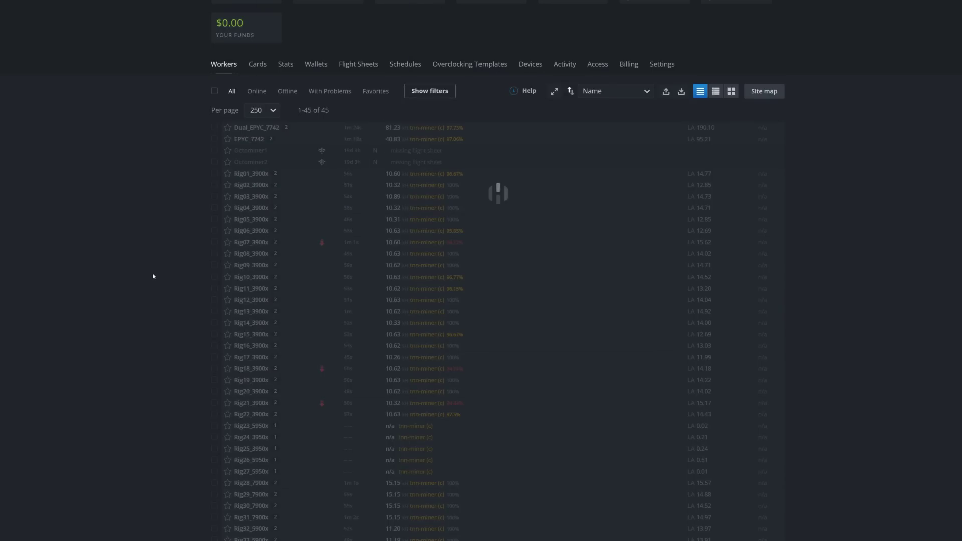
Step: Switch to Hive OS, clear all message types for all workers, and deselect the workers
scroll(153, 276, "down", 3)
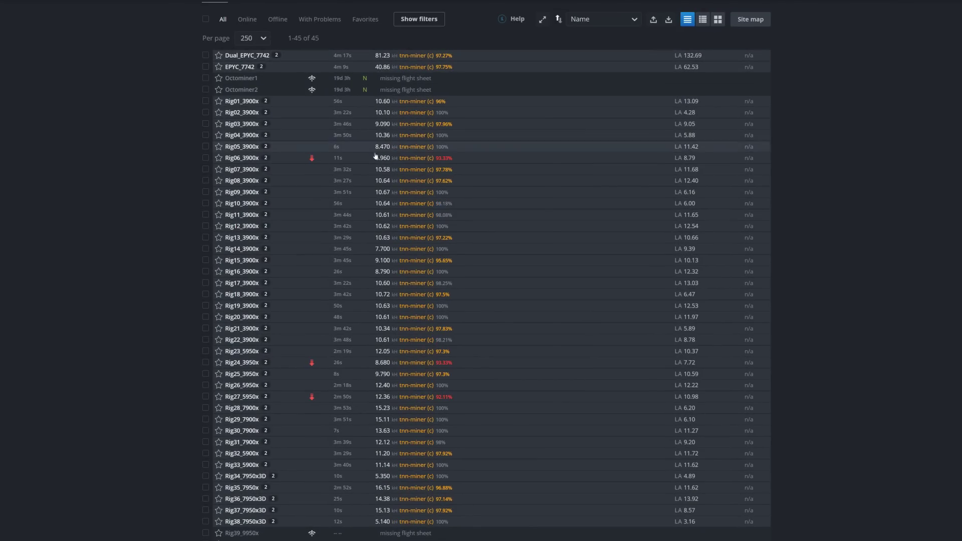
left_click(205, 20)
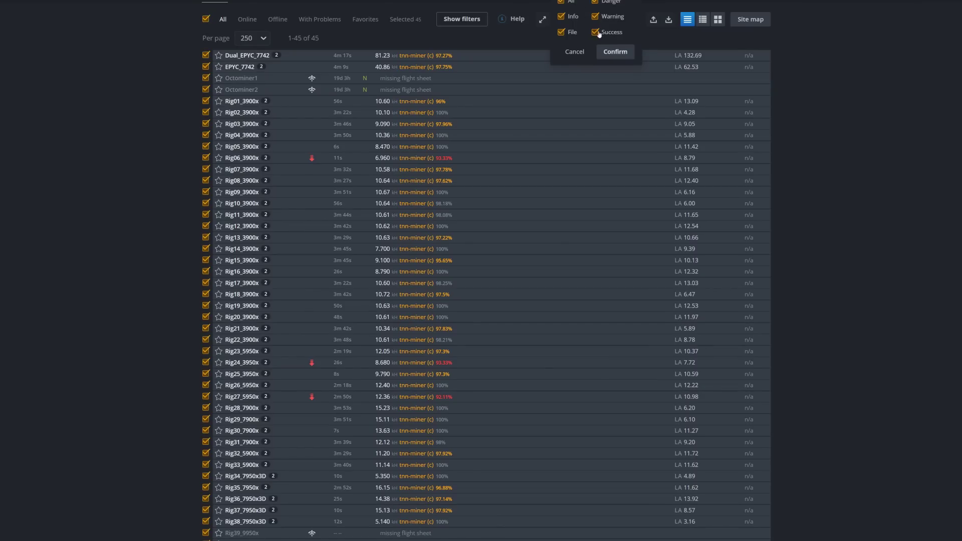
left_click(616, 50)
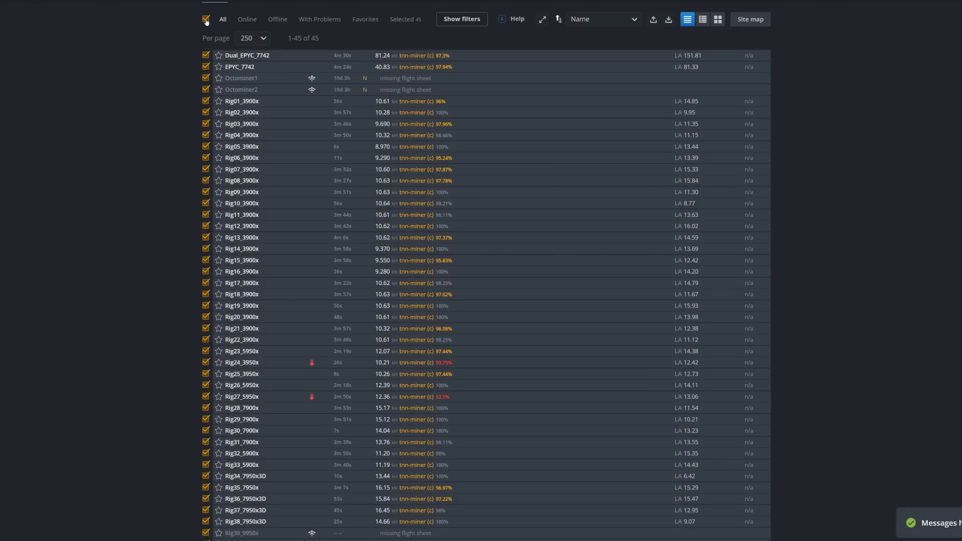
left_click(206, 19)
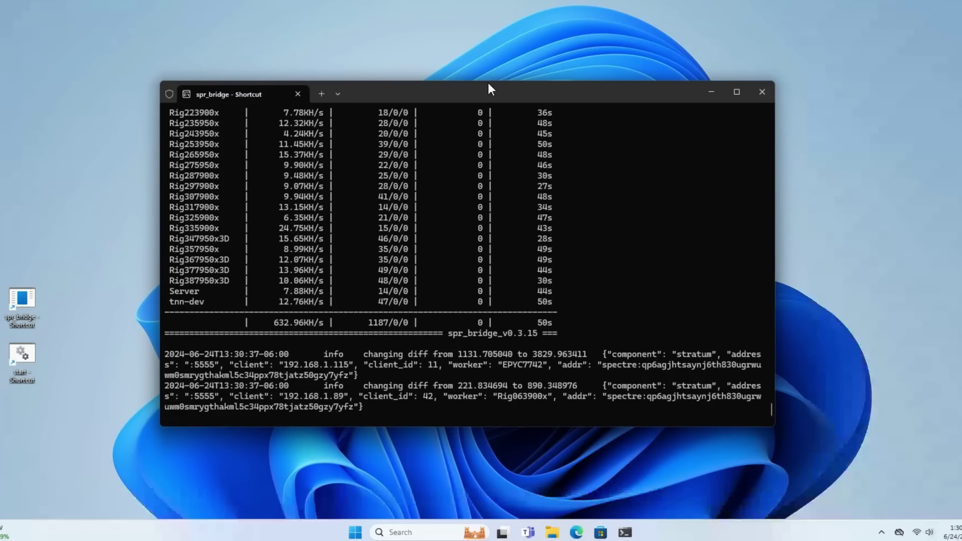
Step: Switch to the spr_bridge console and review the worker table with average hashrates, shares and uptime
left_click_drag(488, 83, 483, 43)
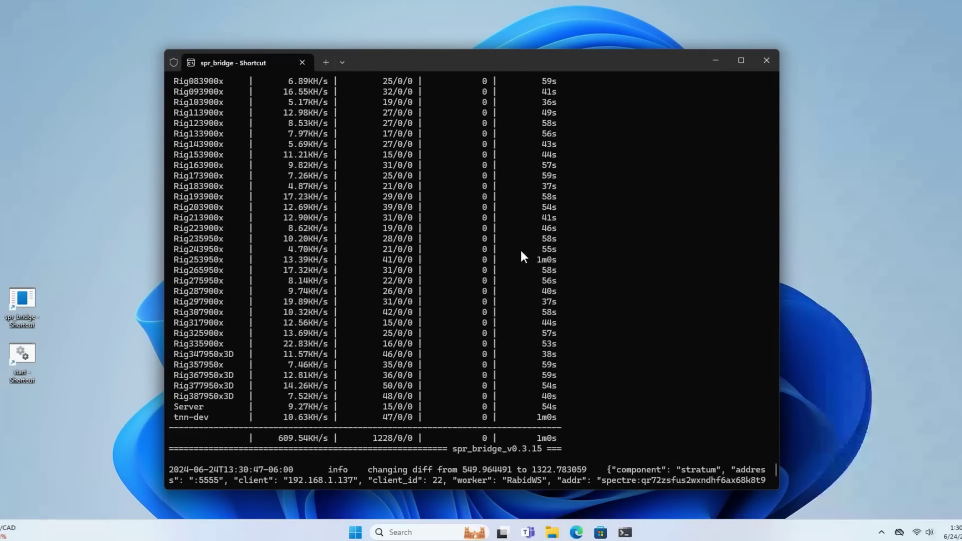
scroll(521, 256, "up", 7)
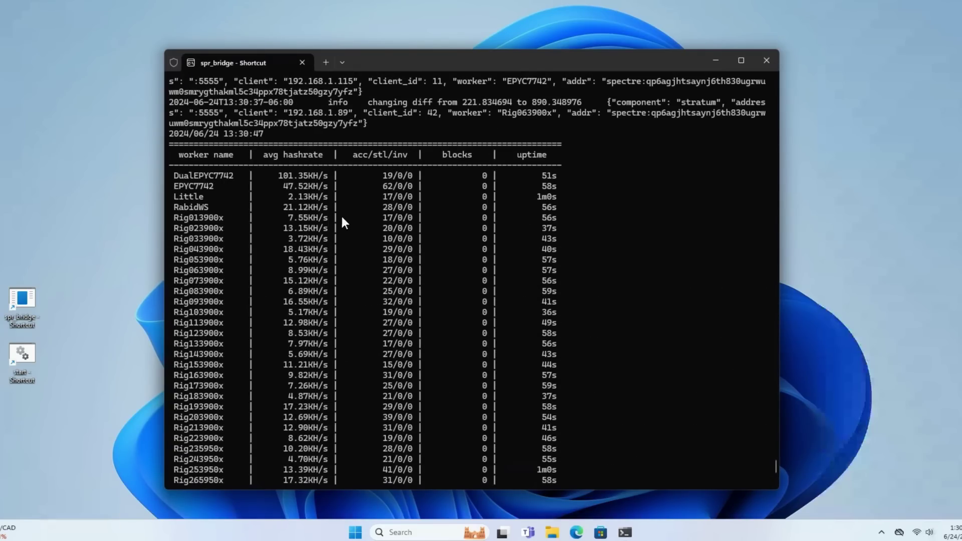
scroll(364, 230, "down", 10)
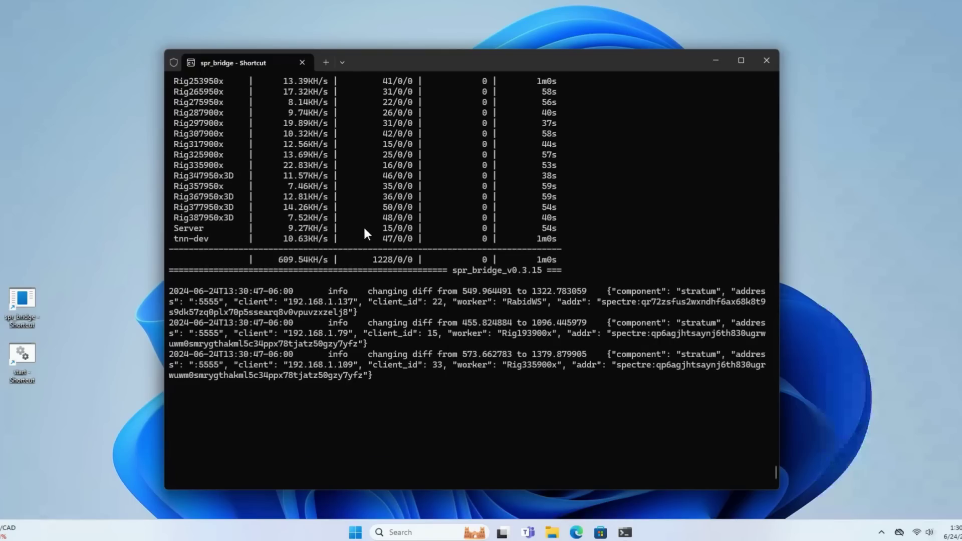